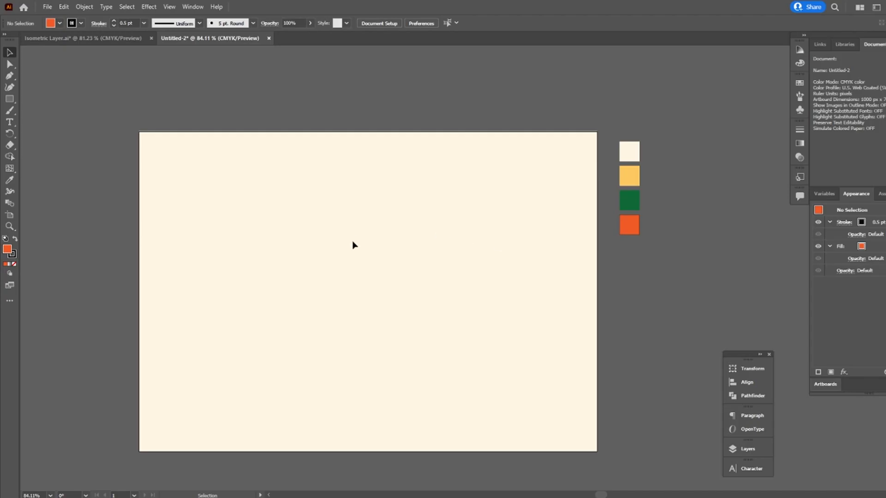
# Add the Khmer text "មករា" to the artboard, enlarge it to about 147 pt and place it near the centre.
pyautogui.press('t')
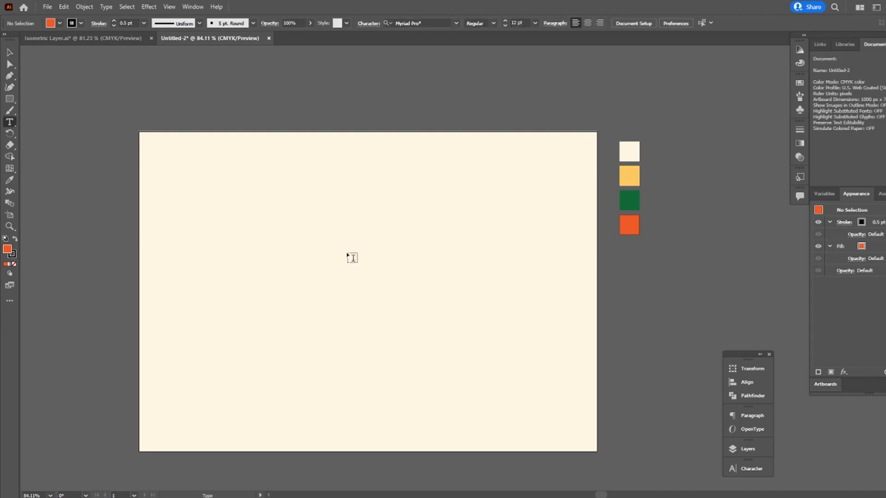
pyautogui.click(348, 255)
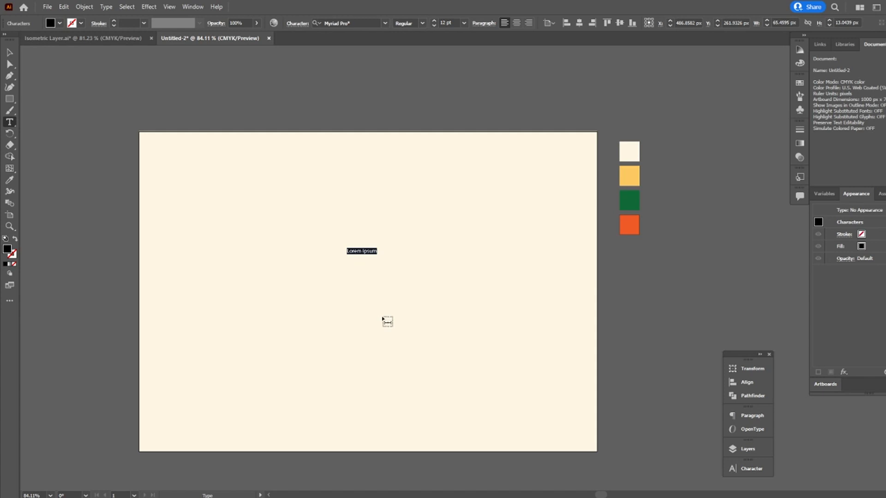
pyautogui.write('មករ')
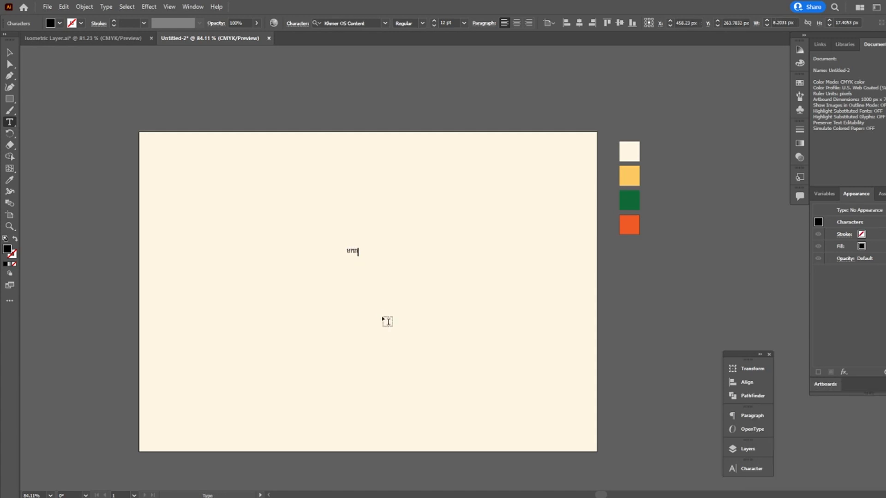
pyautogui.press('Escape')
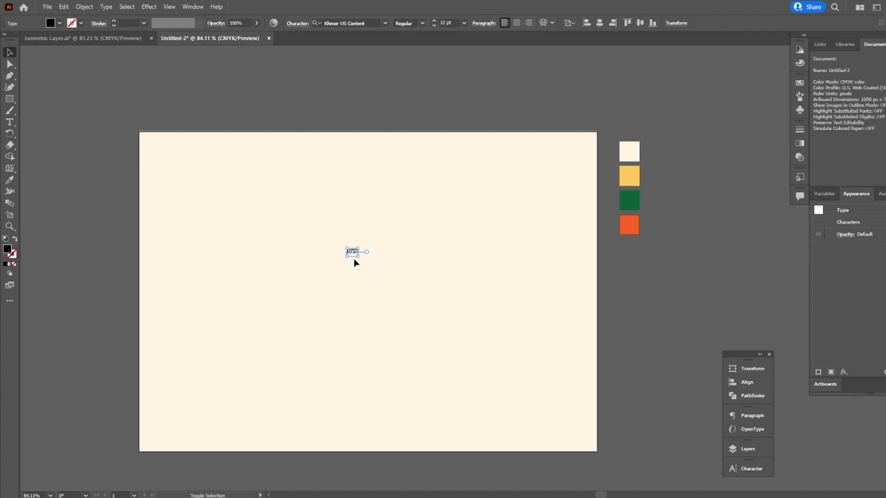
pyautogui.moveTo(359, 257); pyautogui.dragTo(483, 361)
pyautogui.moveTo(421, 295); pyautogui.dragTo(382, 300)
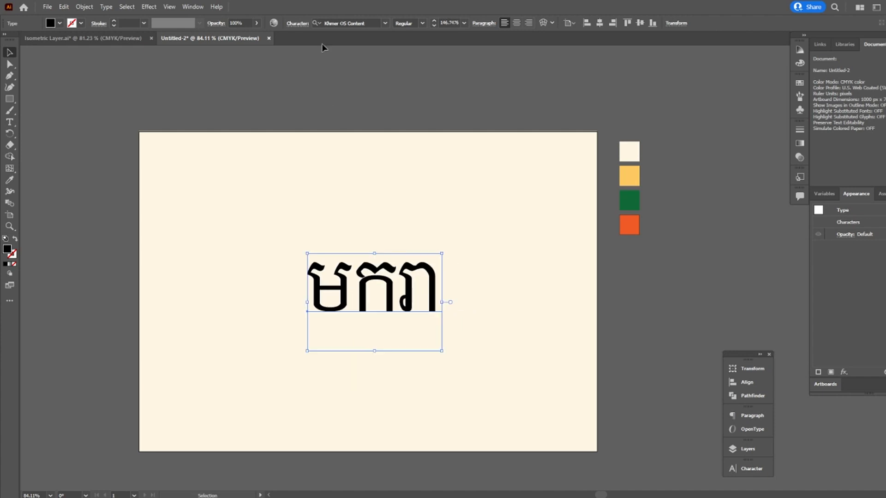
# Change the text's font to Khmer Victorya Jrung.
pyautogui.click(366, 21)
pyautogui.press('super+space')
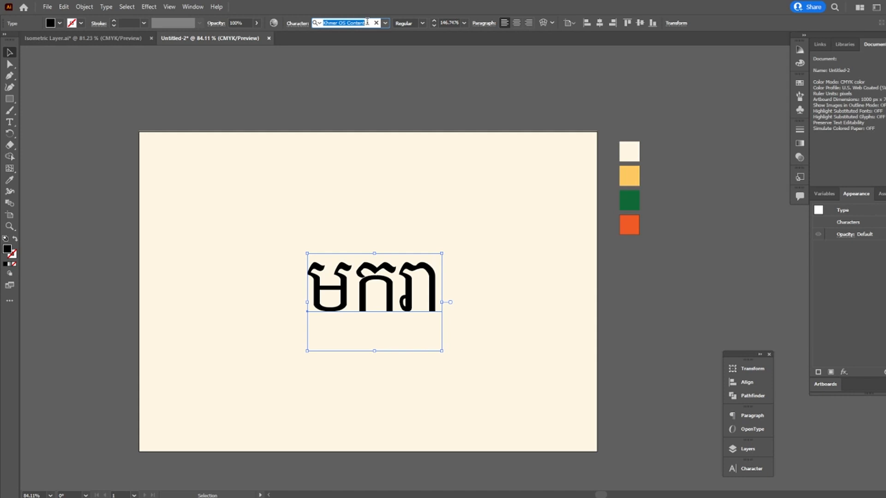
pyautogui.write('khmer')
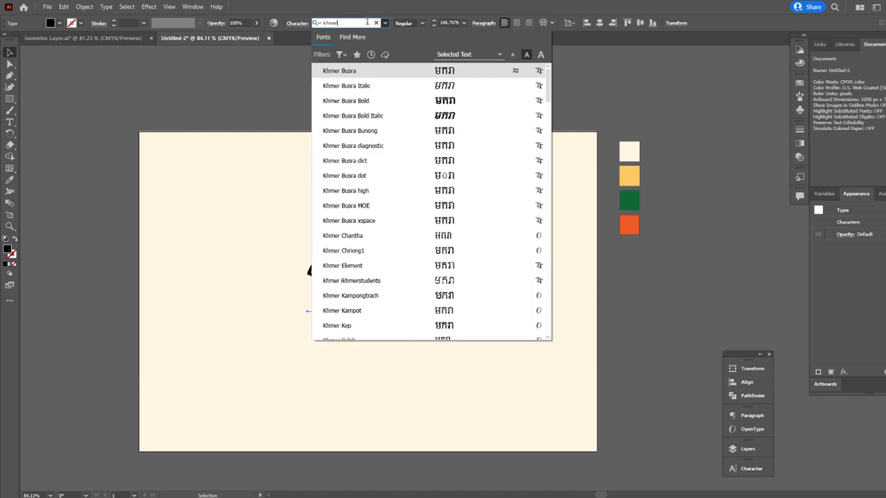
pyautogui.write(' v')
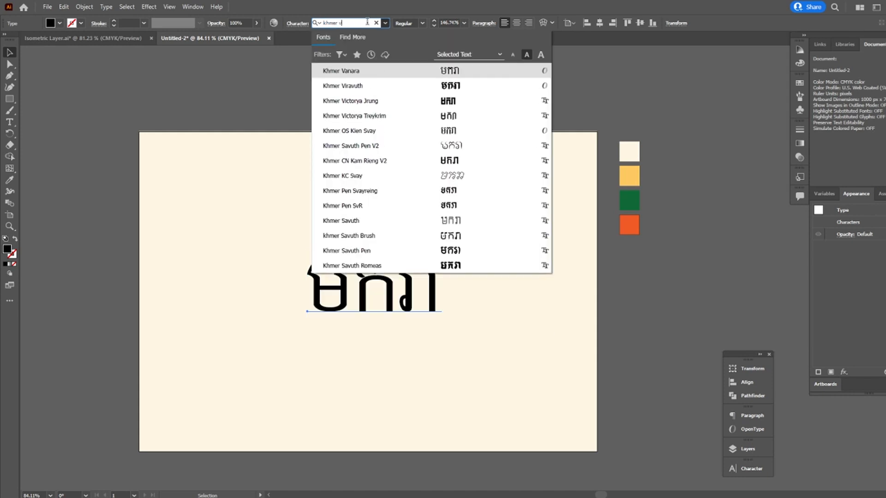
pyautogui.click(382, 99)
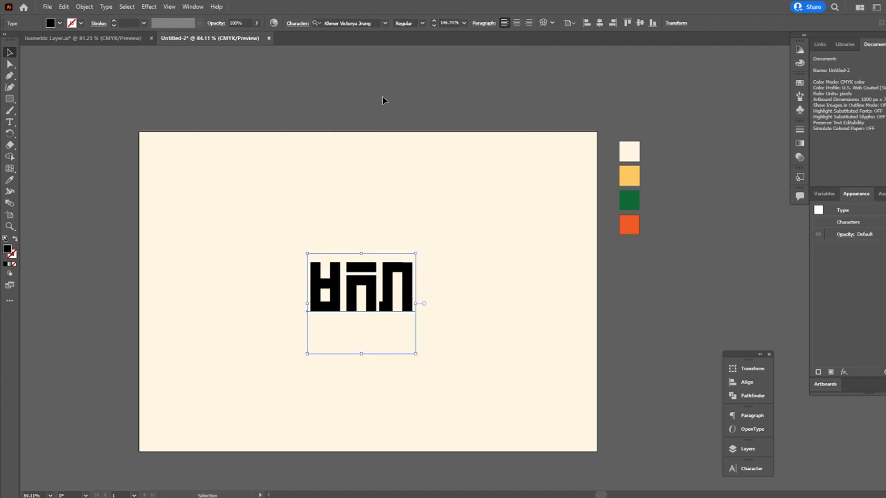
pyautogui.click(304, 187)
pyautogui.click(387, 294)
# Recolor the text with the yellow sampled from the palette square beside the artboard.
pyautogui.click(148, 7)
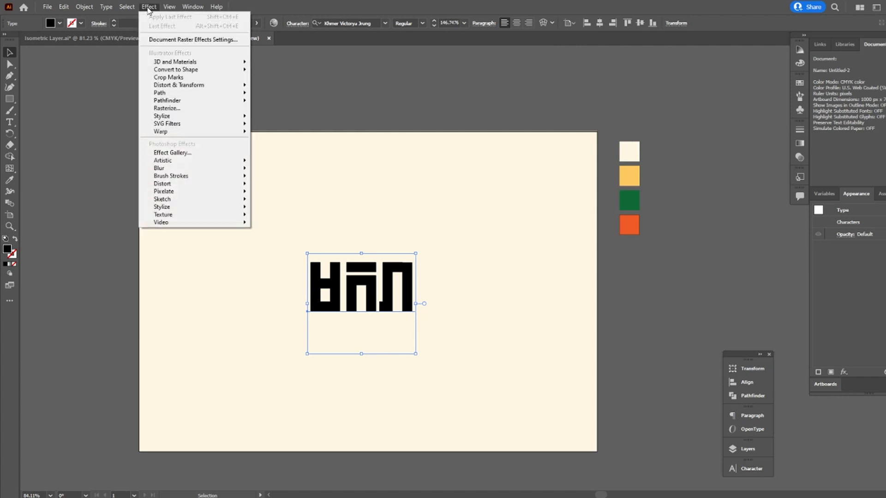
pyautogui.click(180, 40)
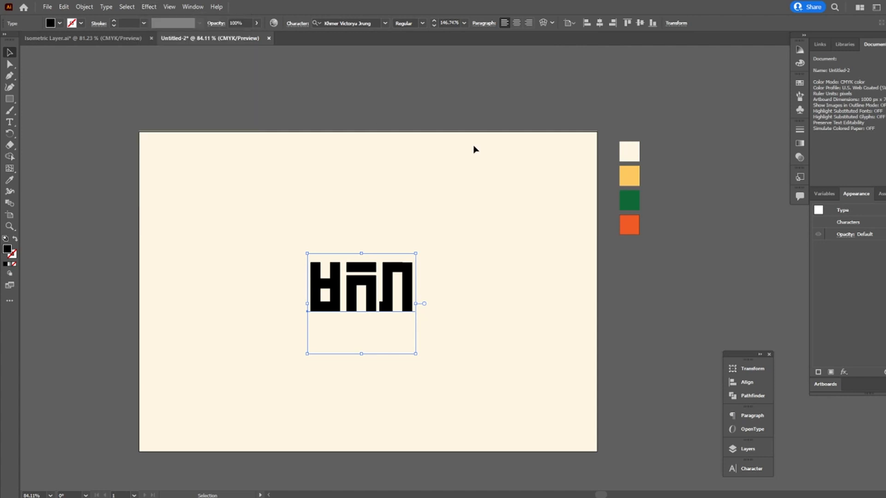
pyautogui.press('i')
pyautogui.click(628, 175)
pyautogui.press('v')
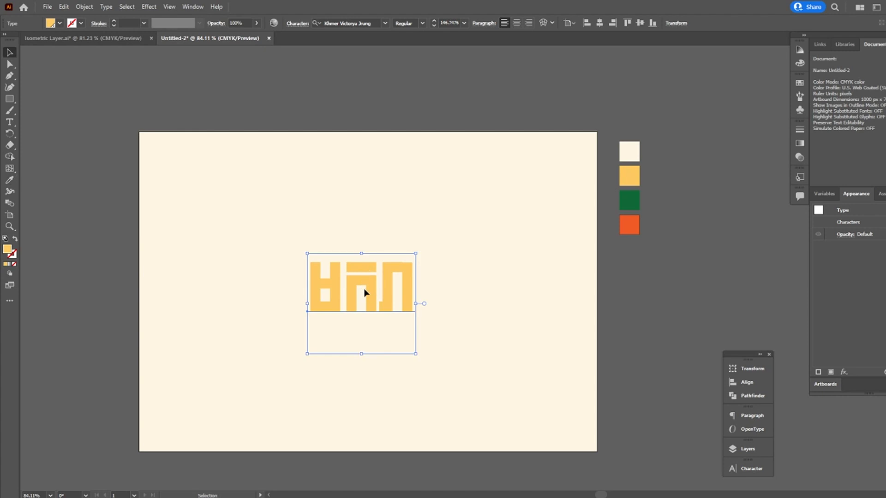
# Apply the 3D Extrude & Bevel (Classic) effect to the text, with the position set to Isometric Top.
pyautogui.click(145, 8)
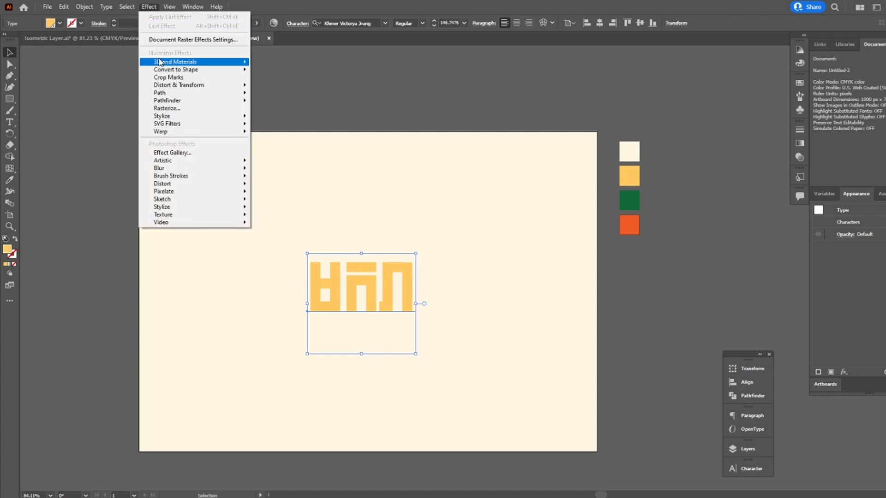
pyautogui.moveTo(159, 62)
pyautogui.moveTo(291, 117)
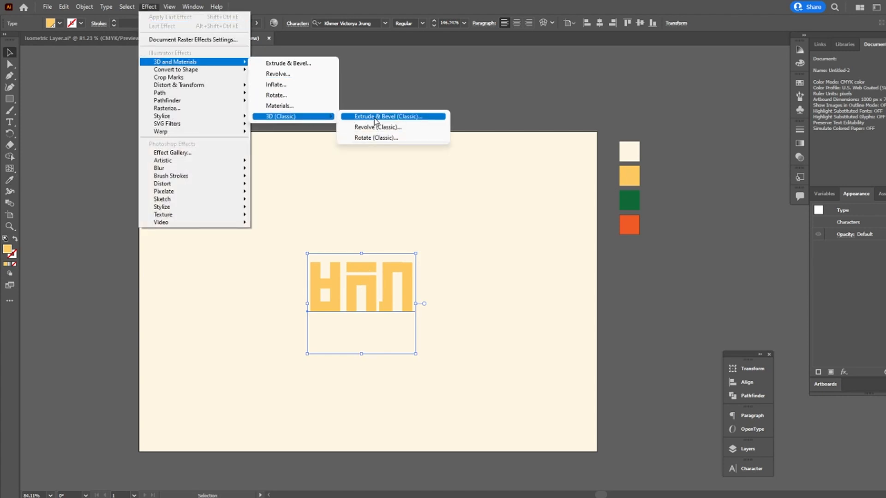
pyautogui.click(374, 118)
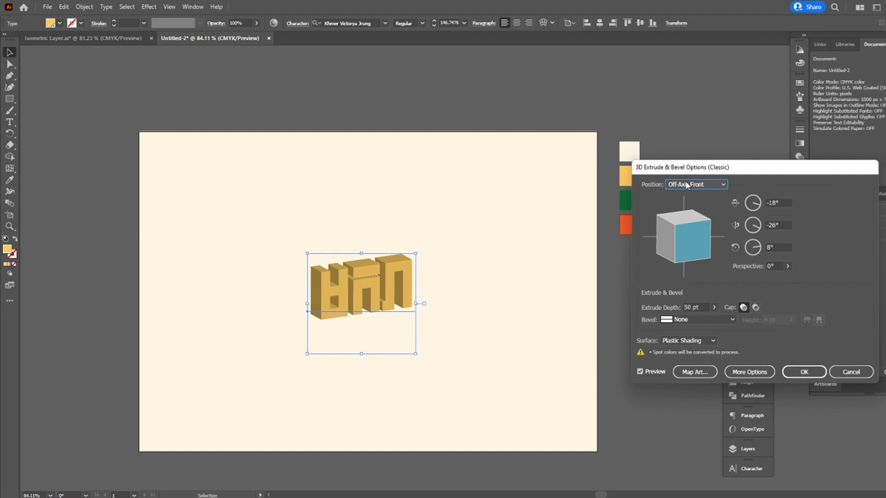
pyautogui.click(687, 185)
pyautogui.click(706, 342)
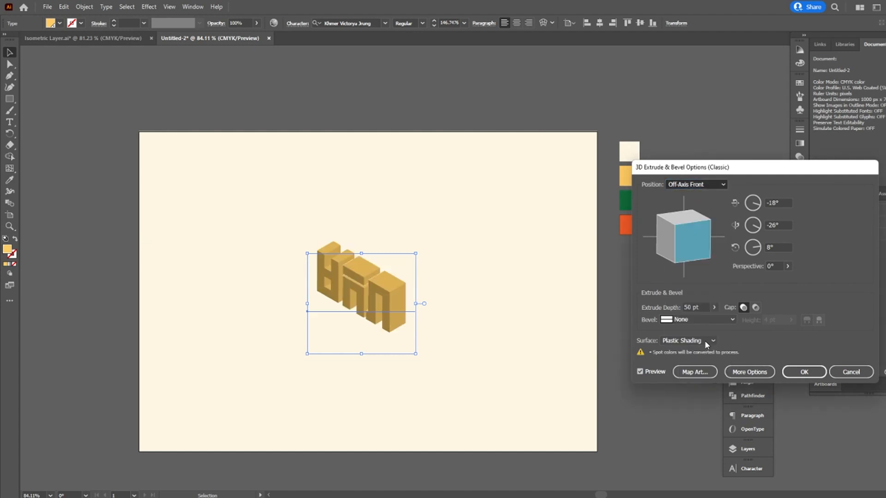
pyautogui.click(693, 185)
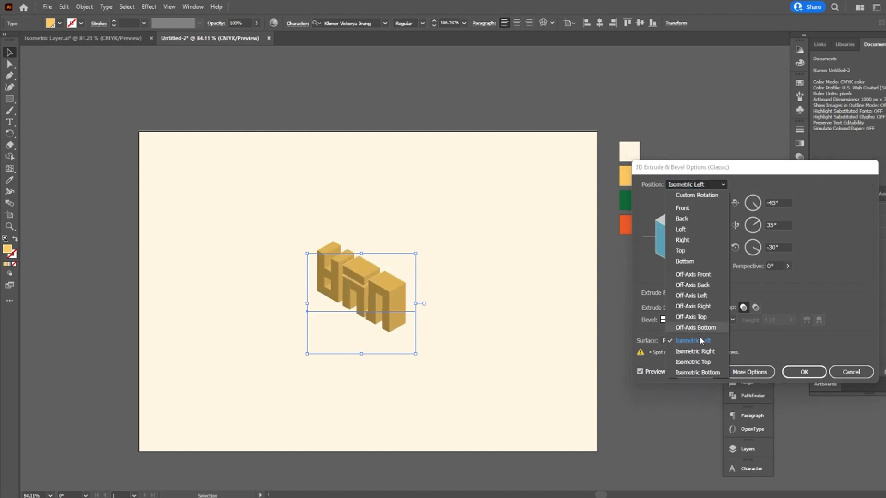
pyautogui.click(693, 362)
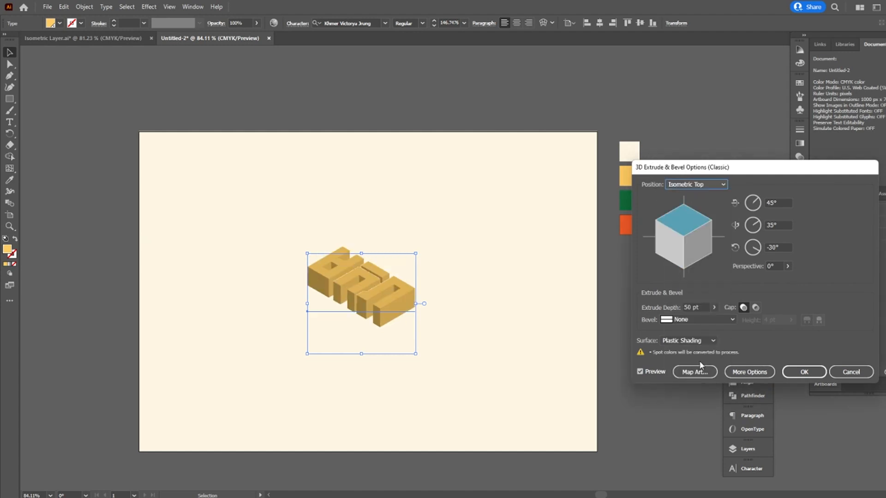
# Set the extrude depth to 20 pt and apply the 3D effect.
pyautogui.doubleClick(689, 307)
pyautogui.write('2')
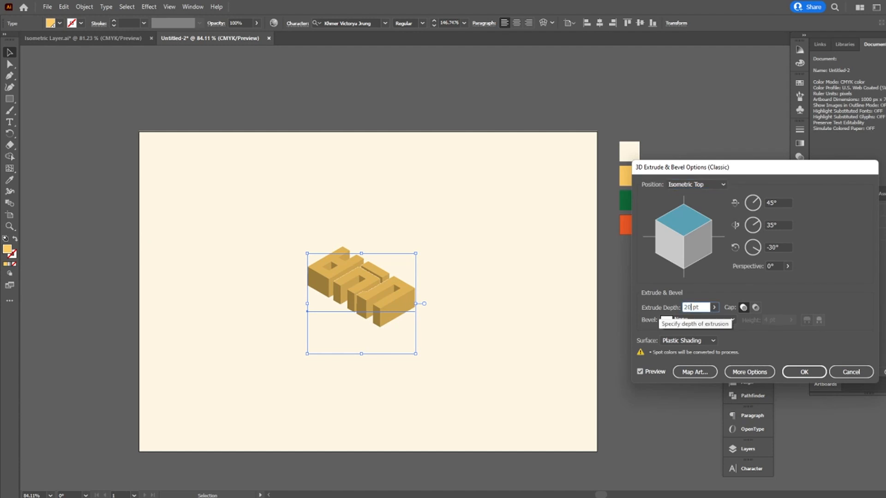
pyautogui.press('Tab')
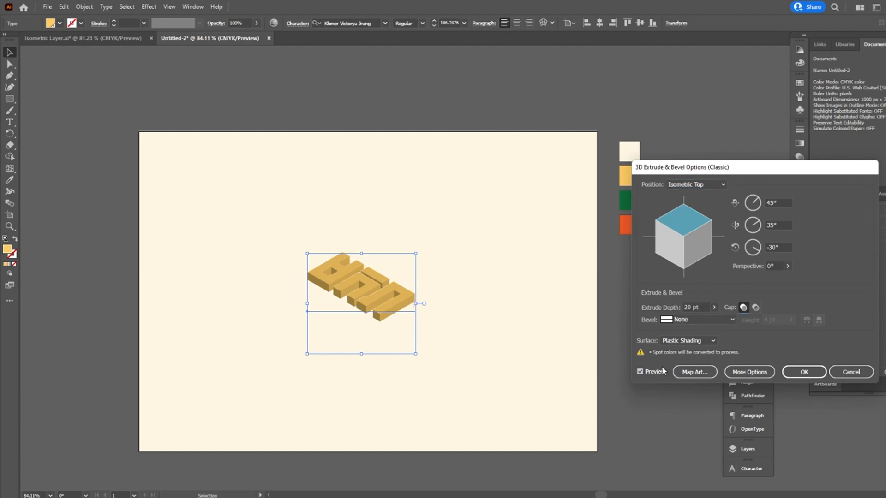
pyautogui.click(804, 372)
# Enlarge the extruded text to about 217 pt and reposition it around the artboard's centre.
pyautogui.moveTo(404, 353); pyautogui.dragTo(458, 375)
pyautogui.click(539, 388)
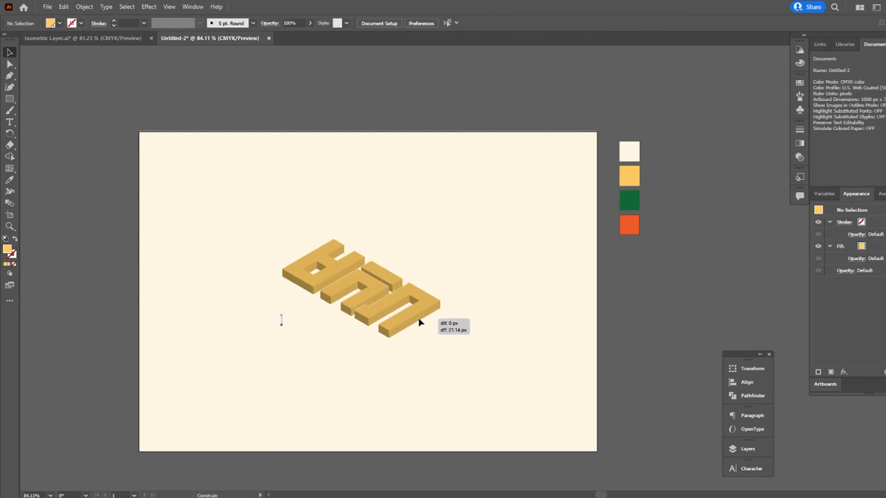
pyautogui.click(417, 310)
# Expand the appearance of the extruded text into editable shapes.
pyautogui.press('z')
pyautogui.moveTo(412, 309); pyautogui.dragTo(466, 328)
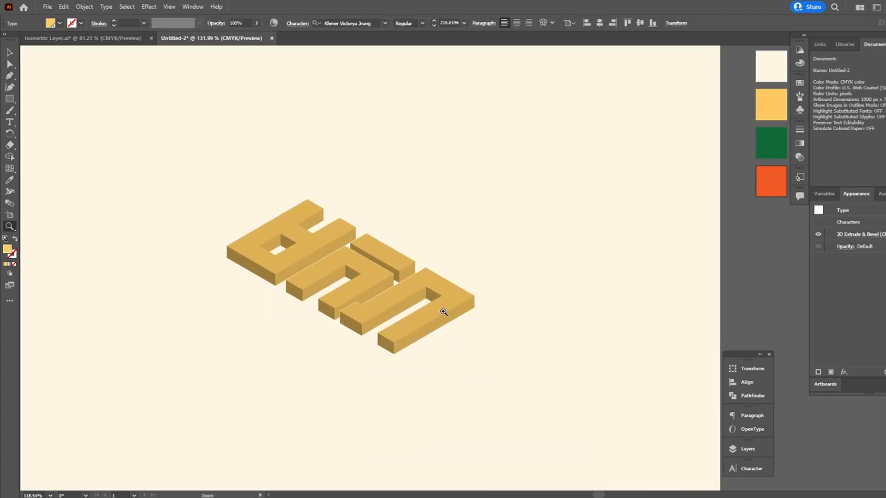
pyautogui.press('v')
pyautogui.click(85, 7)
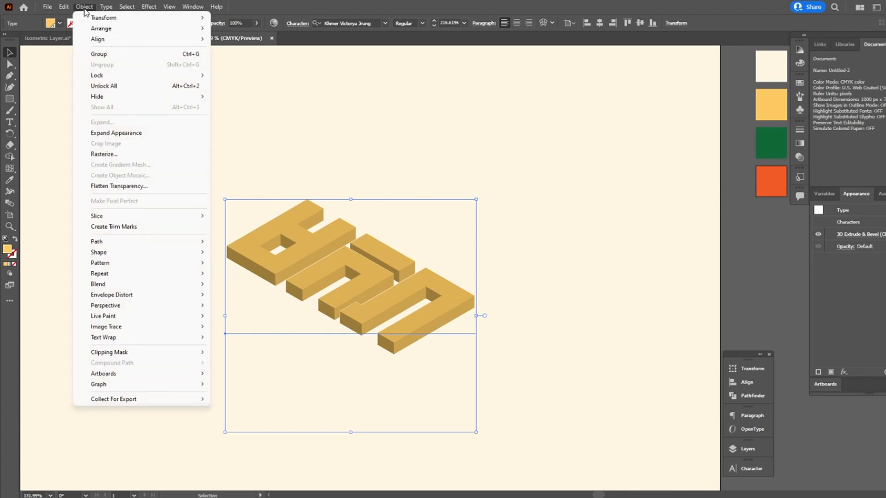
pyautogui.click(116, 133)
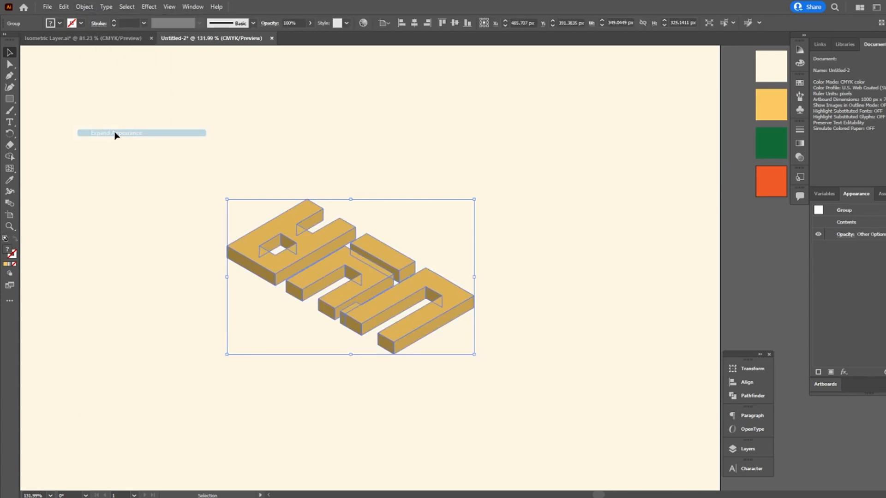
pyautogui.click(212, 158)
# Recolor the top faces of all the letters with the cream palette color.
pyautogui.press('space')
pyautogui.moveTo(327, 173); pyautogui.dragTo(311, 197)
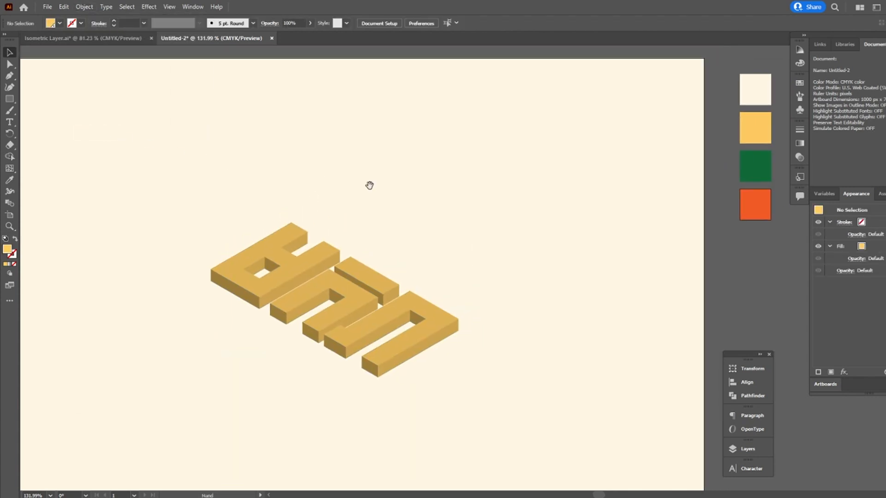
pyautogui.moveTo(370, 185); pyautogui.dragTo(329, 187)
pyautogui.press('a')
pyautogui.click(250, 270)
pyautogui.keyDown('shift'); pyautogui.click(289, 290); pyautogui.keyUp('shift')
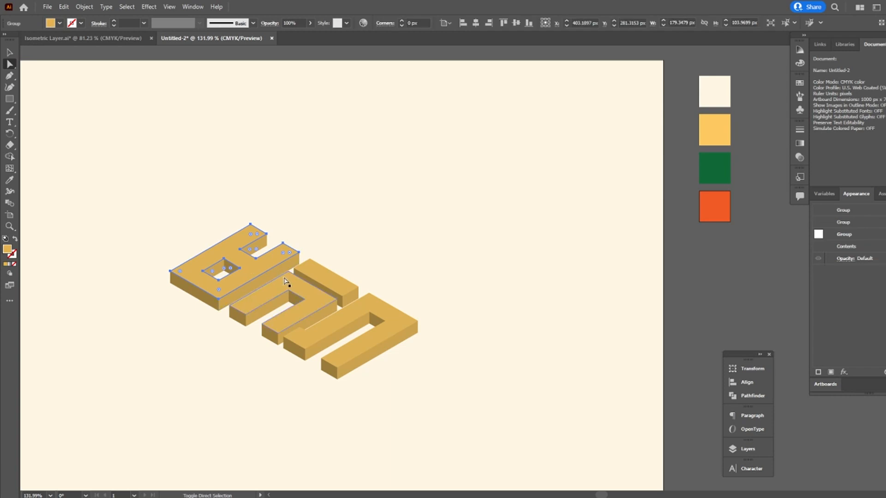
pyautogui.keyDown('shift'); pyautogui.click(318, 276); pyautogui.keyUp('shift')
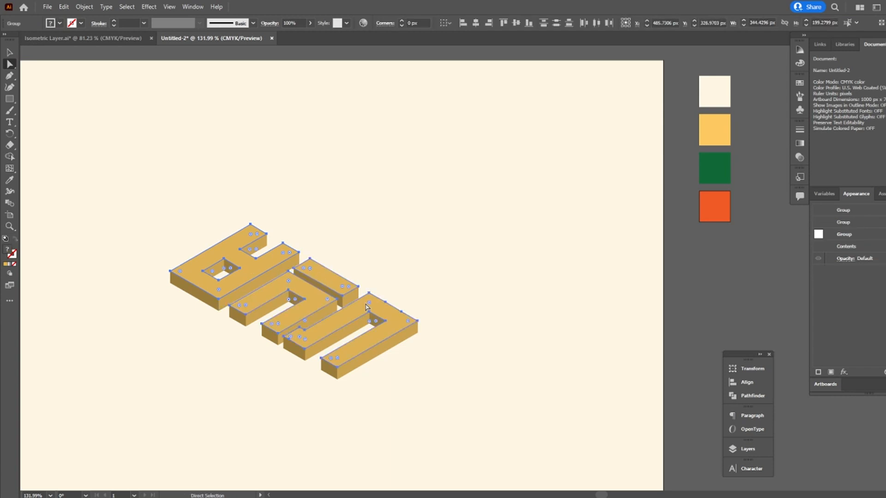
pyautogui.click(716, 94)
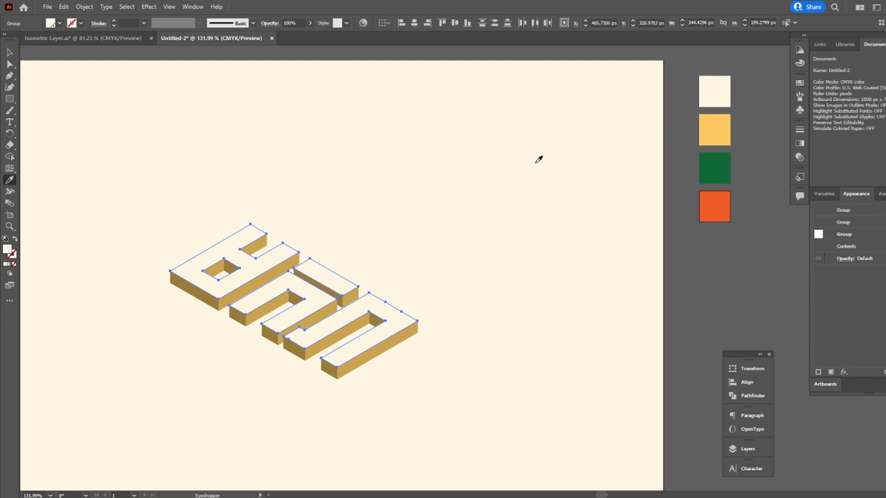
pyautogui.press('v')
pyautogui.click(457, 197)
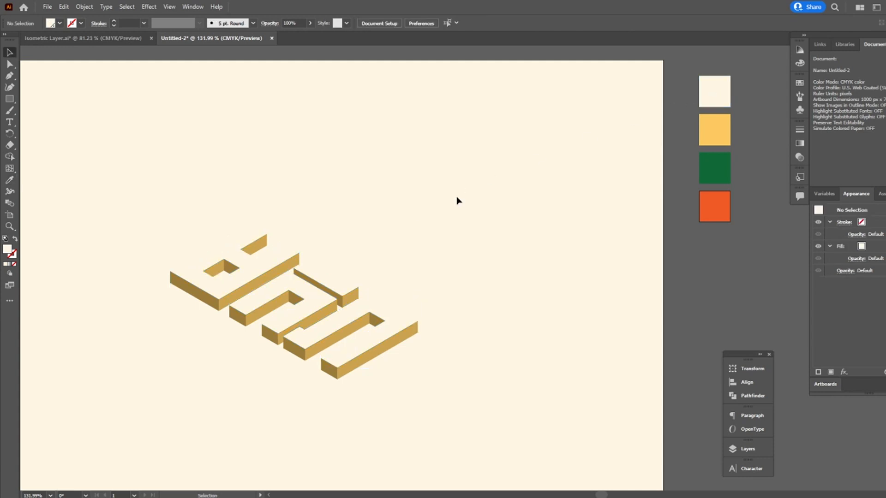
# Recolor the outer left-facing end faces of the letters with the yellow palette color.
pyautogui.keyDown('ctrl'); pyautogui.click(196, 293); pyautogui.keyUp('ctrl')
pyautogui.keyDown('ctrl'); pyautogui.keyDown('shift'); pyautogui.click(239, 319); pyautogui.keyUp('shift'); pyautogui.keyUp('ctrl')
pyautogui.keyDown('ctrl'); pyautogui.keyDown('shift'); pyautogui.click(270, 333); pyautogui.keyUp('shift'); pyautogui.keyUp('ctrl')
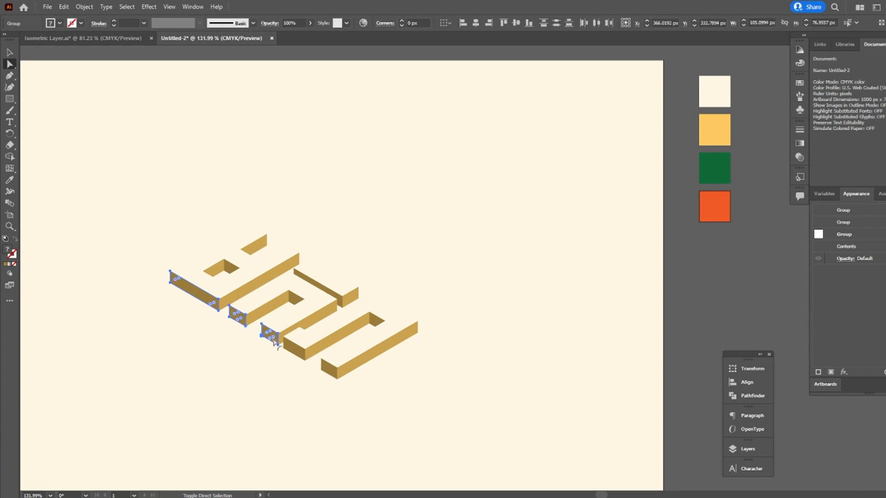
pyautogui.keyDown('ctrl'); pyautogui.keyDown('shift'); pyautogui.click(295, 349); pyautogui.keyUp('shift'); pyautogui.keyUp('ctrl')
pyautogui.keyDown('ctrl'); pyautogui.keyDown('shift'); pyautogui.click(333, 369); pyautogui.keyUp('shift'); pyautogui.keyUp('ctrl')
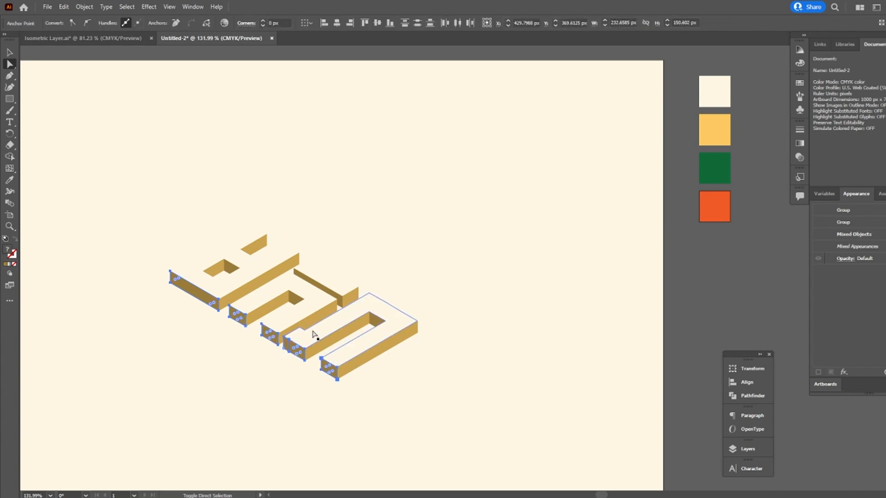
pyautogui.press('i')
pyautogui.click(702, 133)
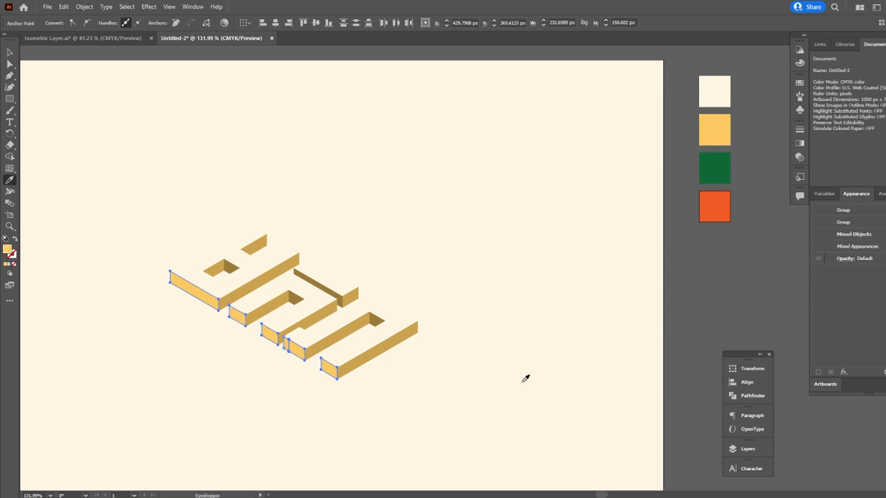
pyautogui.press('v')
pyautogui.click(524, 377)
# Unite the two overlapping yellow end faces on the last letter into one shape.
pyautogui.press('a')
pyautogui.click(288, 348)
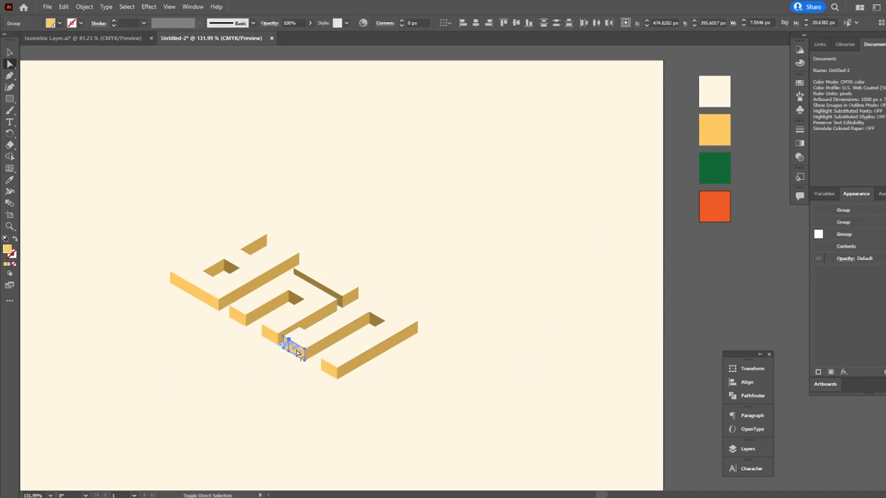
pyautogui.click(741, 393)
pyautogui.click(619, 390)
pyautogui.click(435, 401)
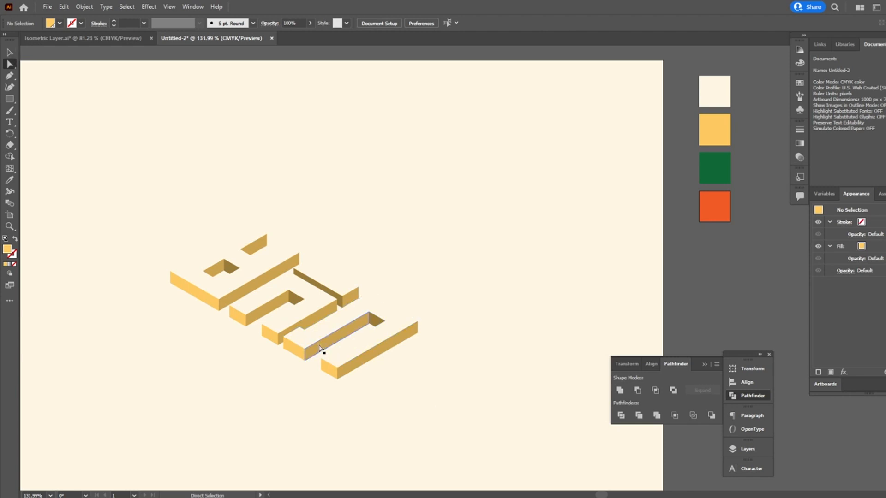
# Recolor the outer right-facing side faces of all the letters with the green palette color.
pyautogui.click(359, 371)
pyautogui.keyDown('shift'); pyautogui.click(305, 323); pyautogui.keyUp('shift')
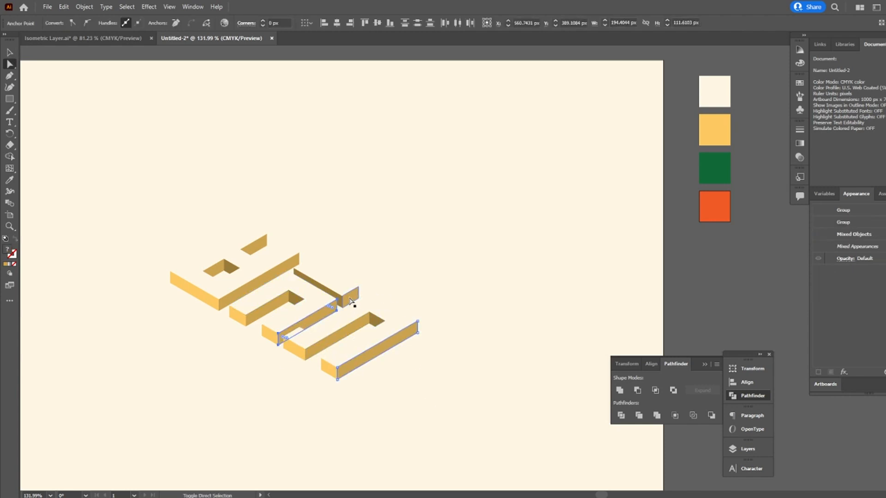
pyautogui.keyDown('shift'); pyautogui.click(350, 300); pyautogui.keyUp('shift')
pyautogui.keyDown('shift'); pyautogui.click(265, 285); pyautogui.keyUp('shift')
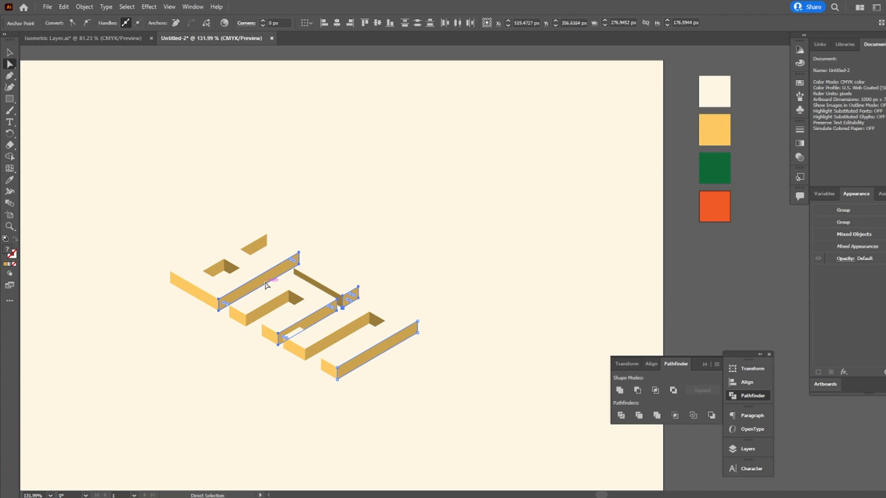
pyautogui.press('i')
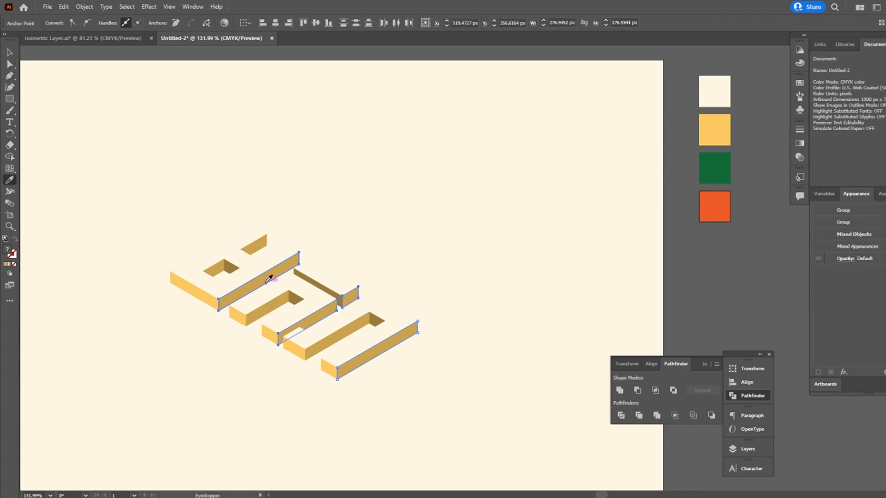
pyautogui.click(720, 166)
pyautogui.press('v')
pyautogui.click(474, 233)
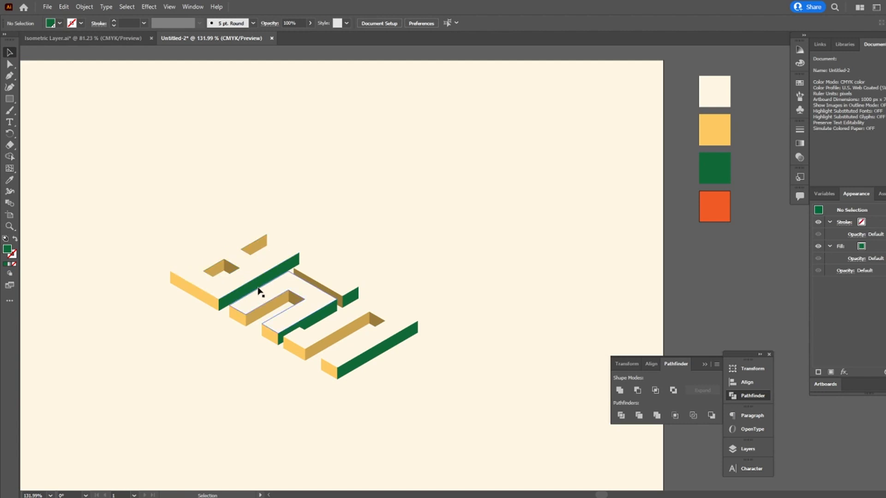
# Recolor the inner faces of the letters, including the counters and the thin connecting bar, with the orange palette color.
pyautogui.press('a')
pyautogui.click(220, 271)
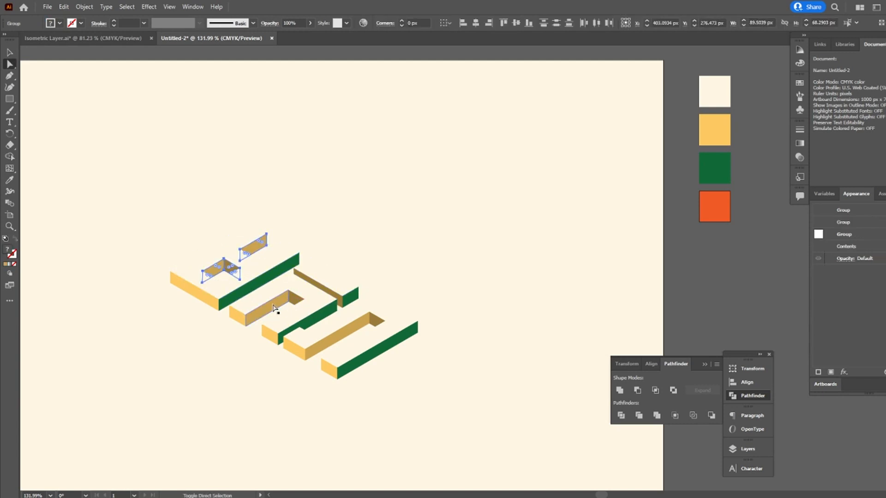
pyautogui.keyDown('shift'); pyautogui.click(297, 302); pyautogui.keyUp('shift')
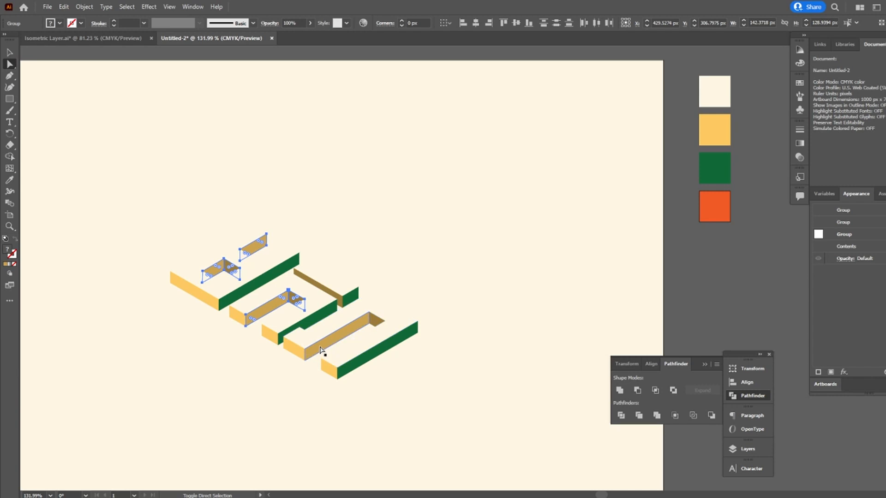
pyautogui.keyDown('shift'); pyautogui.click(360, 328); pyautogui.keyUp('shift')
pyautogui.keyDown('shift'); pyautogui.click(380, 323); pyautogui.keyUp('shift')
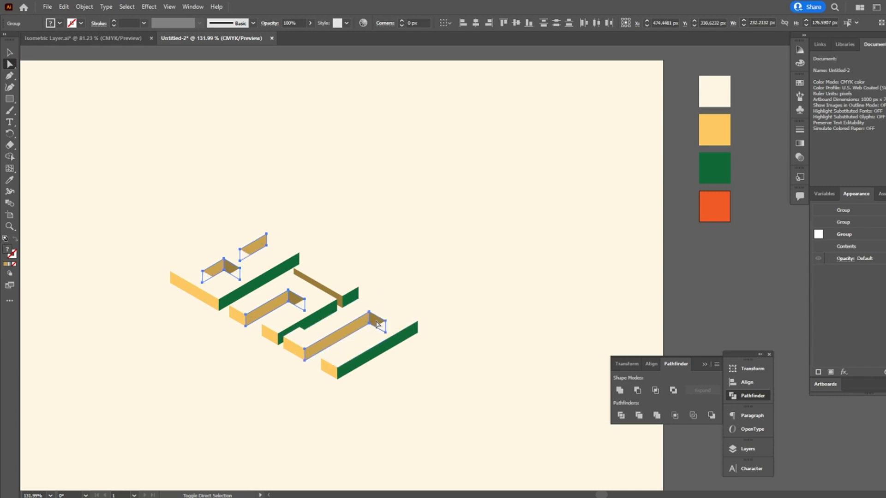
pyautogui.keyDown('shift'); pyautogui.click(328, 294); pyautogui.keyUp('shift')
pyautogui.press('i')
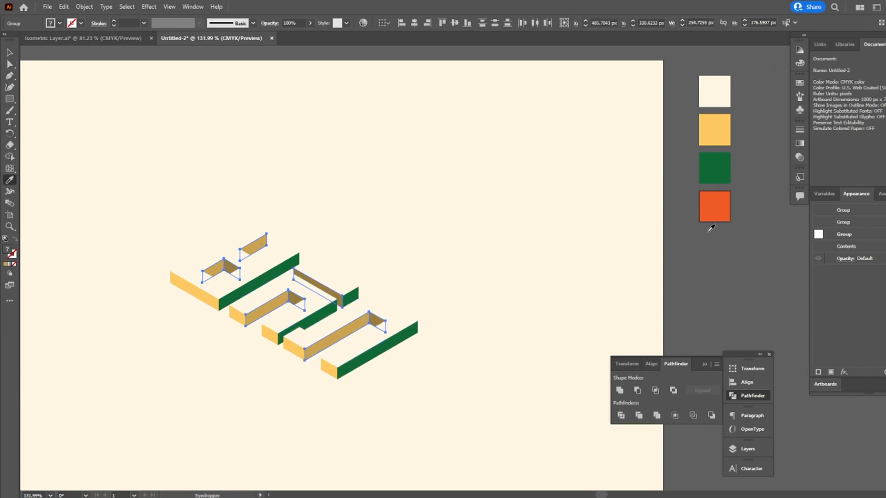
pyautogui.click(714, 206)
pyautogui.press('v')
pyautogui.click(517, 263)
# Add a 1 pt black stroke to the cream top faces of all the letters.
pyautogui.press('z')
pyautogui.moveTo(517, 263); pyautogui.dragTo(506, 263)
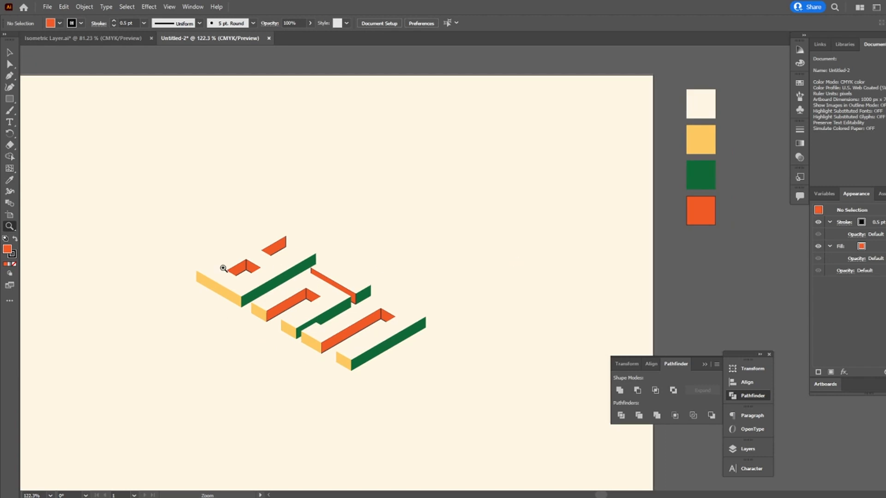
pyautogui.press('a')
pyautogui.click(243, 291)
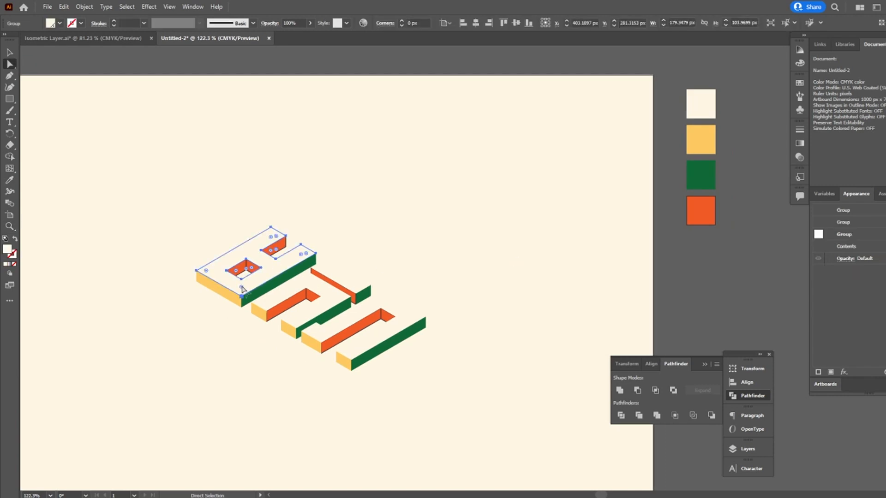
pyautogui.keyDown('shift'); pyautogui.click(296, 298); pyautogui.keyUp('shift')
pyautogui.keyDown('shift'); pyautogui.click(344, 279); pyautogui.keyUp('shift')
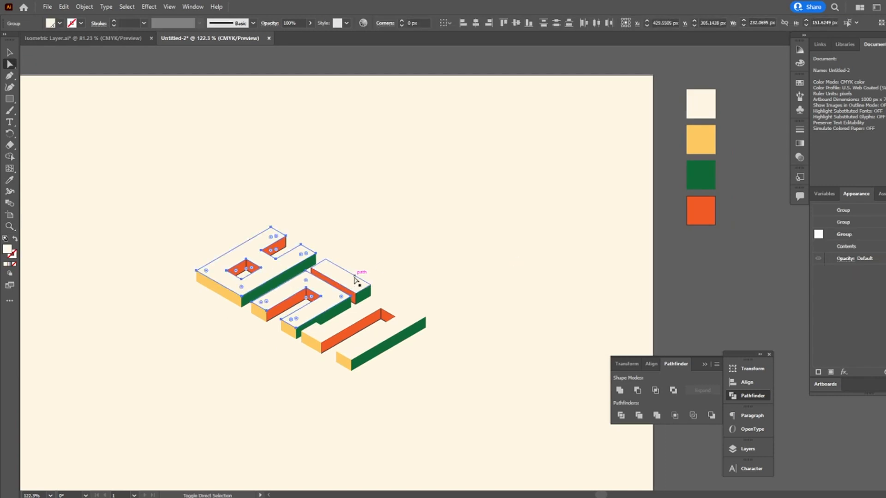
pyautogui.keyDown('shift'); pyautogui.click(371, 300); pyautogui.keyUp('shift')
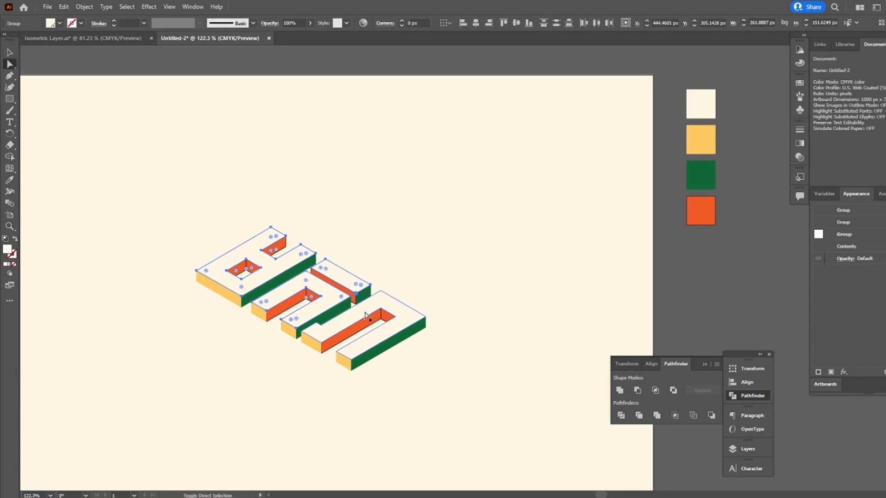
pyautogui.click(800, 82)
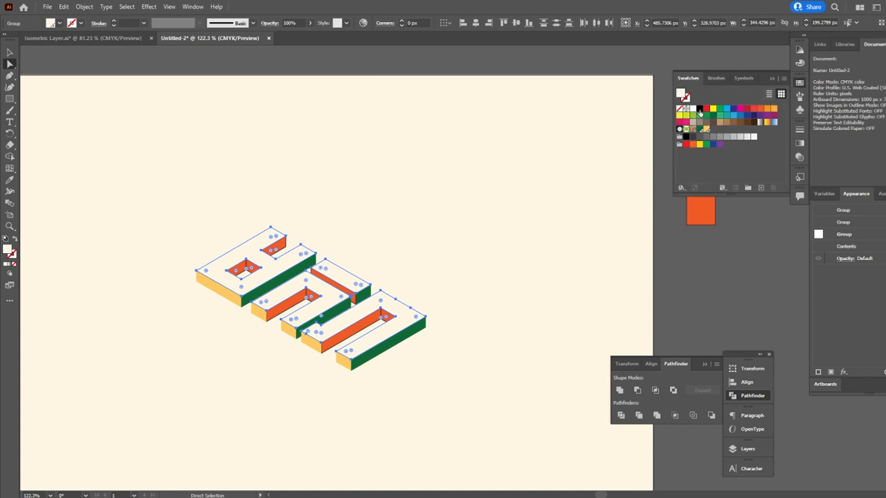
pyautogui.press('d')
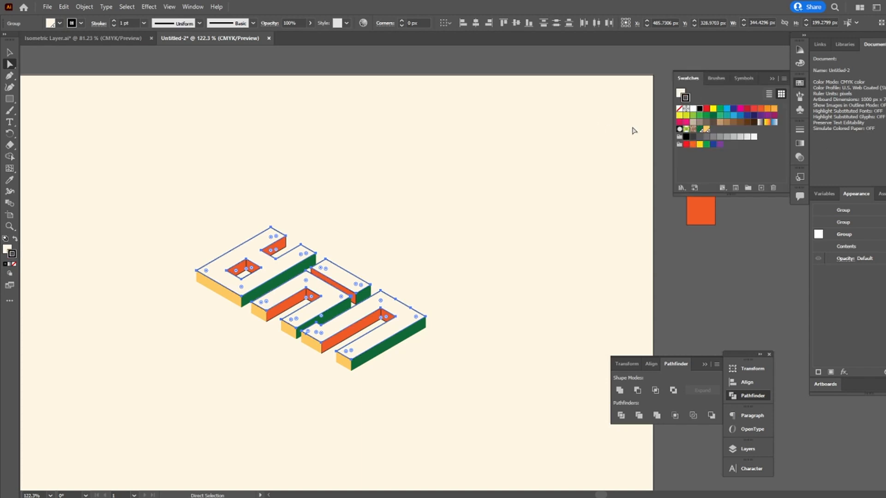
pyautogui.press('v')
pyautogui.click(572, 162)
# Apply the black outline to every face of the whole lettering.
pyautogui.moveTo(190, 203); pyautogui.dragTo(426, 383)
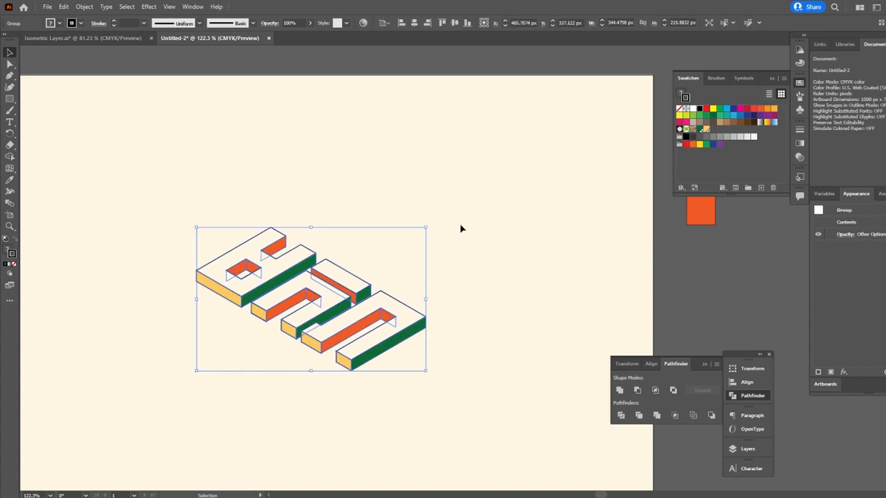
pyautogui.click(494, 235)
pyautogui.press('z')
pyautogui.moveTo(494, 235); pyautogui.dragTo(473, 231)
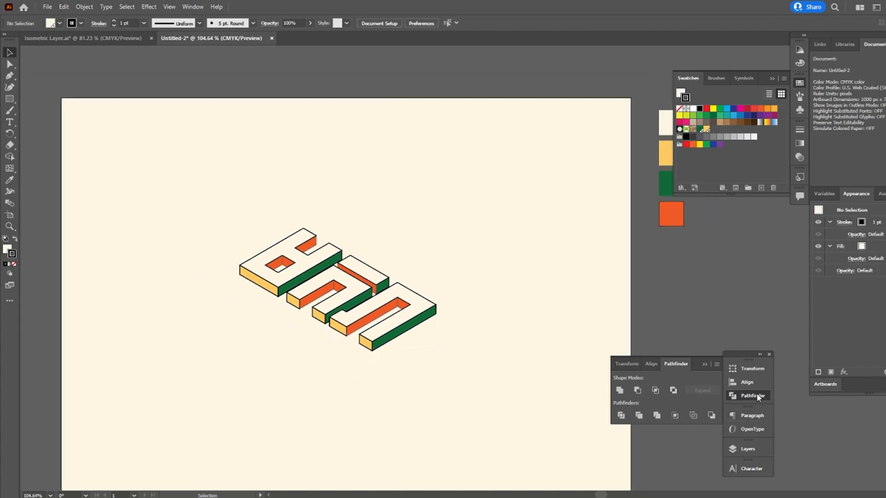
# Ungroup the lettering so each letter can be selected separately.
pyautogui.click(740, 396)
pyautogui.moveTo(577, 312); pyautogui.dragTo(493, 301)
pyautogui.press('v')
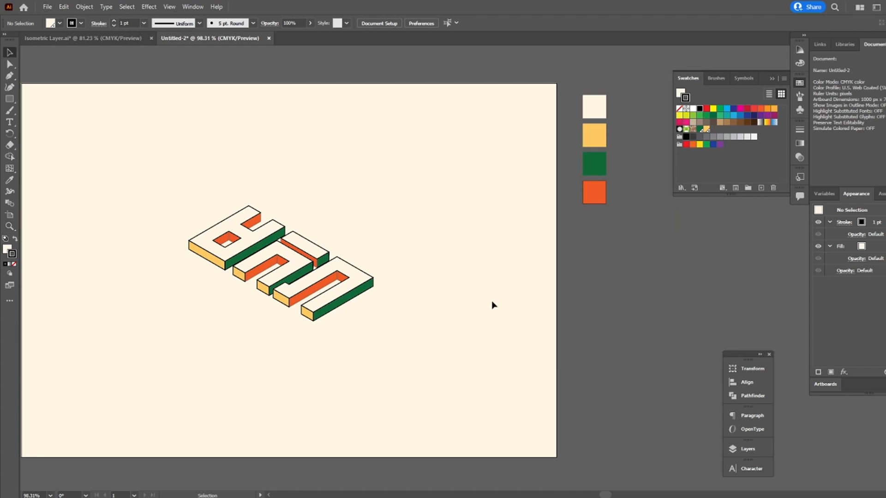
pyautogui.click(346, 304)
pyautogui.rightClick(345, 294)
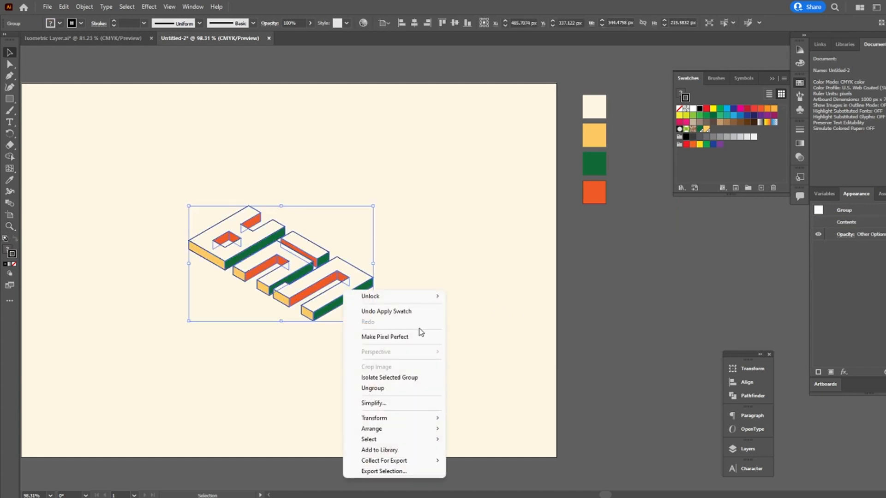
pyautogui.click(372, 388)
pyautogui.click(344, 337)
# Create three new layers and move the last letter from Layer 1 to the topmost one, Layer 4.
pyautogui.click(317, 315)
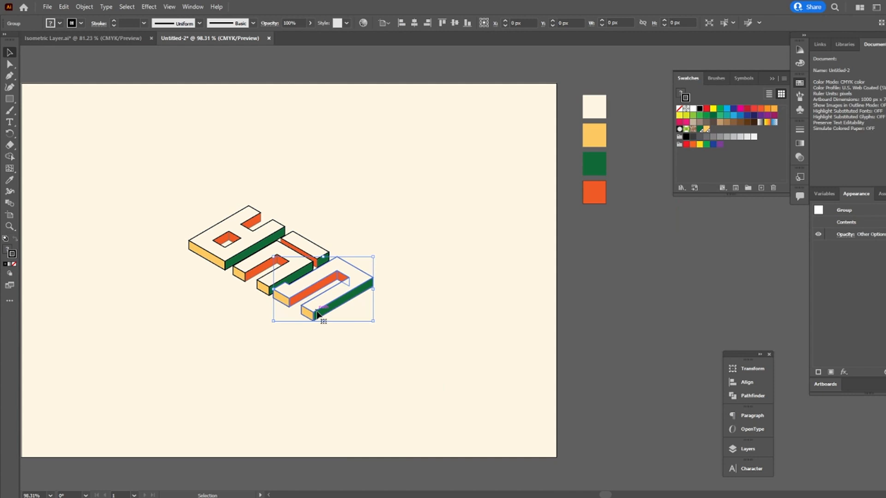
pyautogui.click(740, 448)
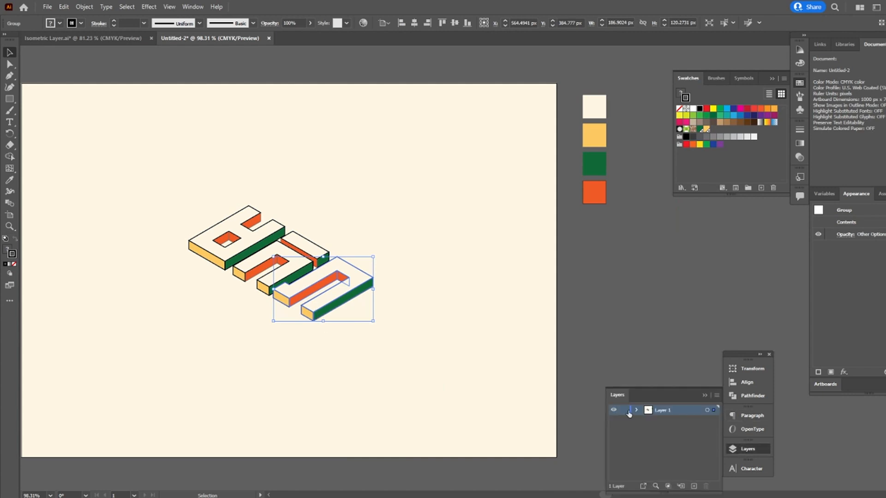
pyautogui.click(694, 486)
pyautogui.click(694, 487)
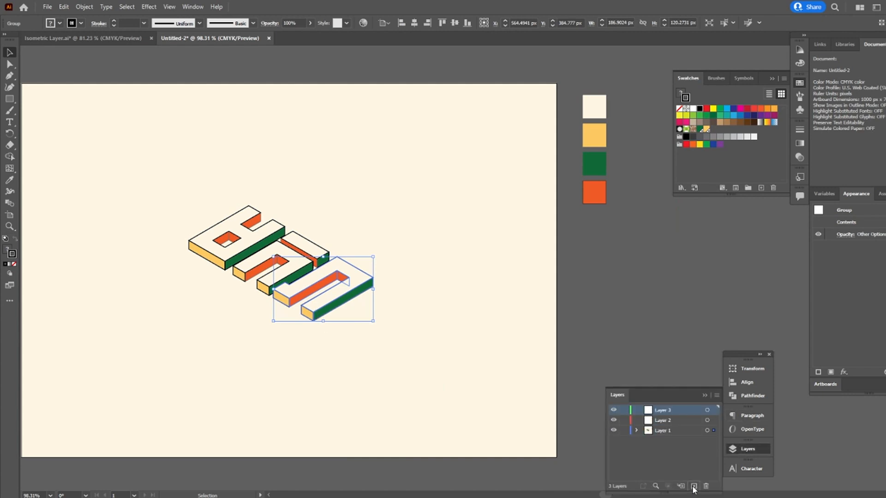
pyautogui.click(694, 486)
pyautogui.moveTo(713, 442); pyautogui.dragTo(713, 410)
pyautogui.click(486, 407)
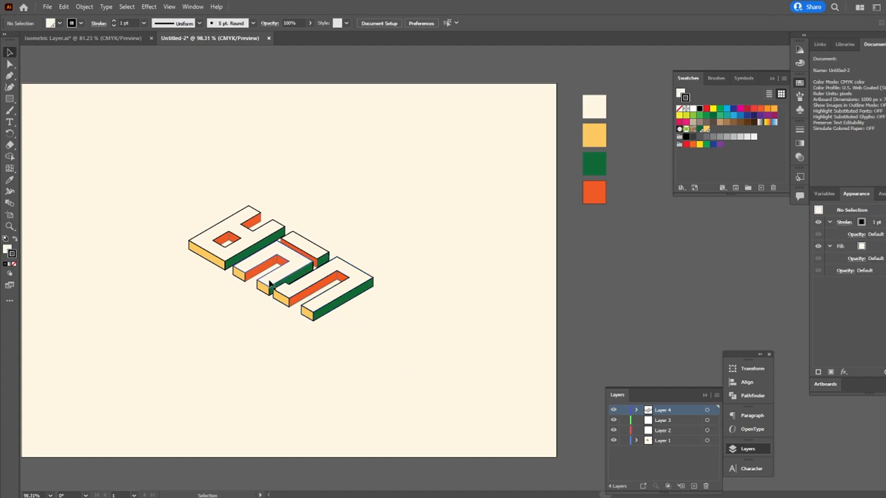
# Rename the topmost layer holding the last letter as 3.
pyautogui.doubleClick(662, 411)
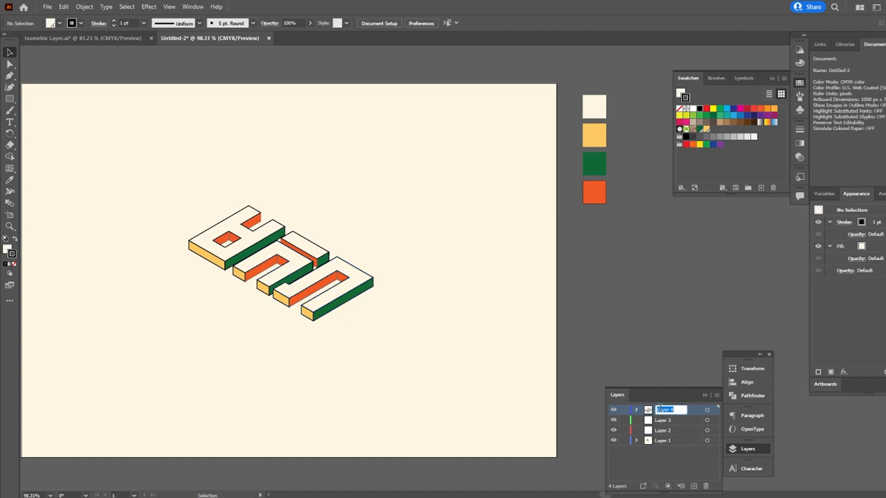
pyautogui.write('3')
pyautogui.press('Return')
# Move the two middle letter groups from Layer 1 to Layer 3 and rename that layer as 2.
pyautogui.click(287, 263)
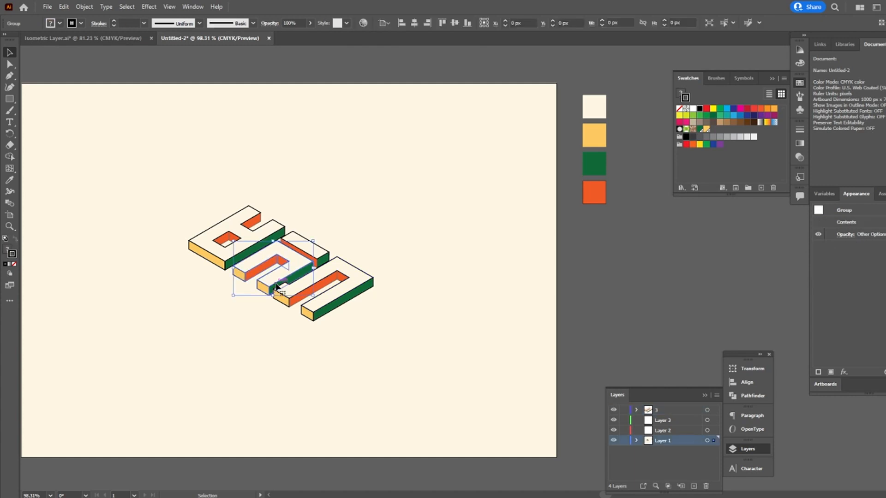
pyautogui.keyDown('shift'); pyautogui.click(302, 249); pyautogui.keyUp('shift')
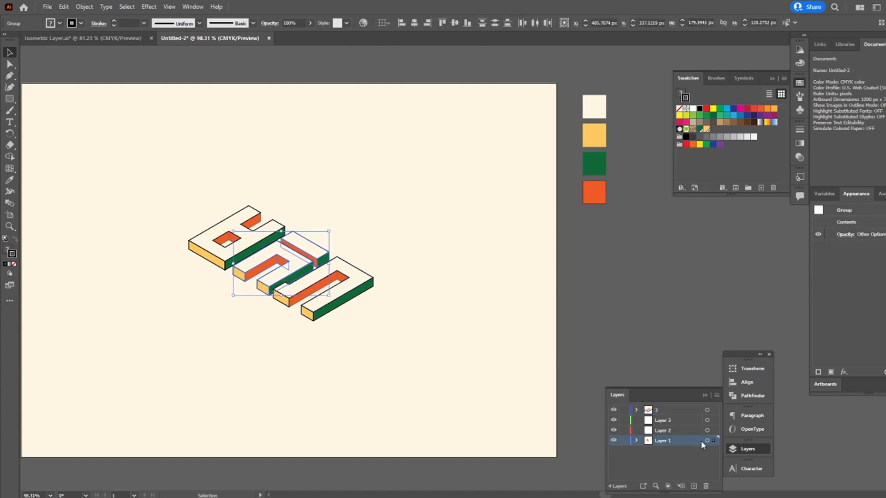
pyautogui.moveTo(713, 442); pyautogui.dragTo(714, 421)
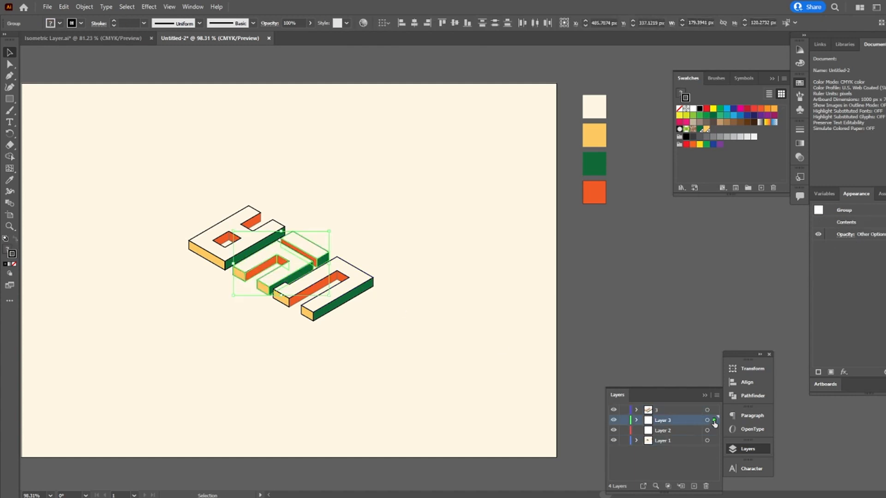
pyautogui.doubleClick(663, 421)
pyautogui.write('2')
pyautogui.click(457, 389)
# Move the first letter from Layer 1 to Layer 2 and rename that layer as 1.
pyautogui.click(213, 242)
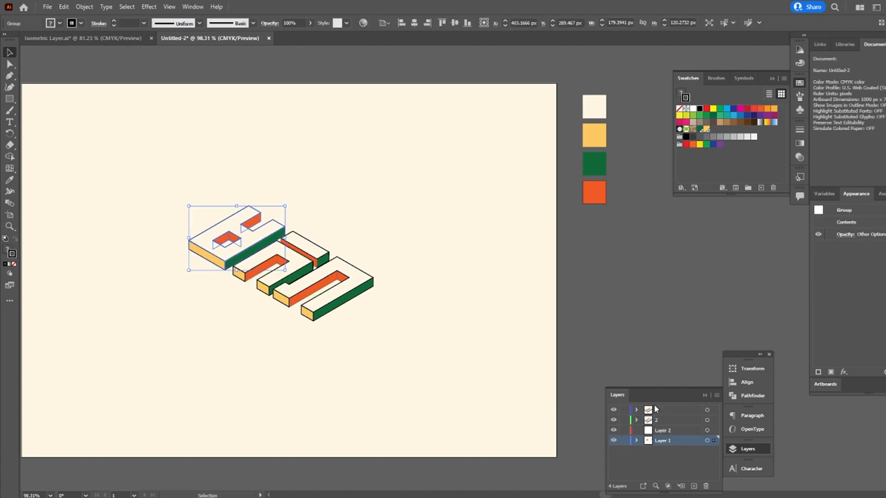
pyautogui.moveTo(715, 436); pyautogui.dragTo(714, 430)
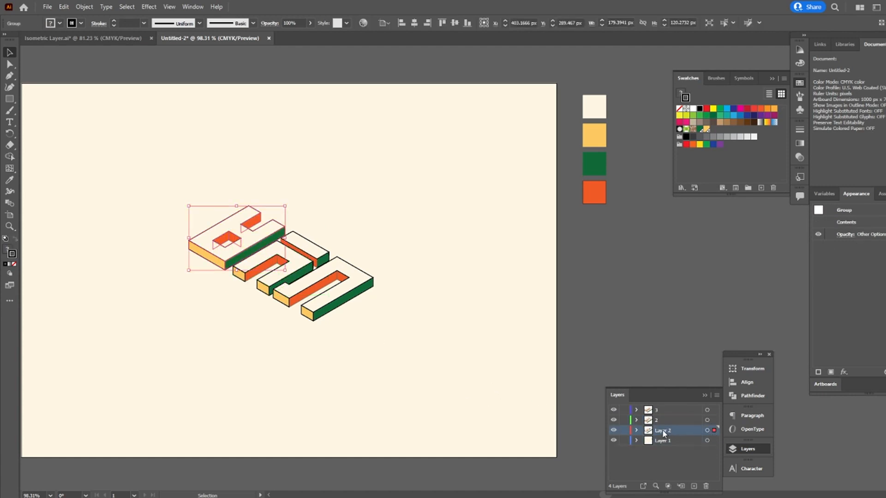
pyautogui.doubleClick(663, 430)
pyautogui.write('3')
# Rename the bottom layer that holds the background as BK.
pyautogui.doubleClick(664, 440)
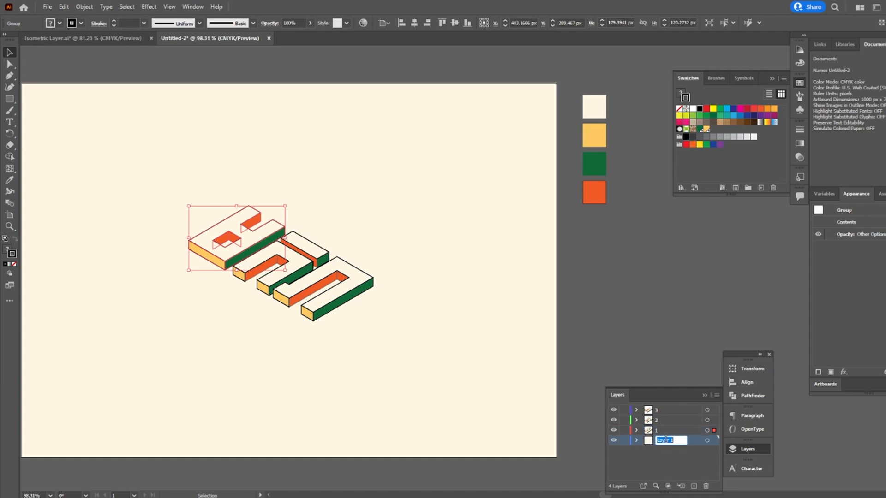
pyautogui.write('BN')
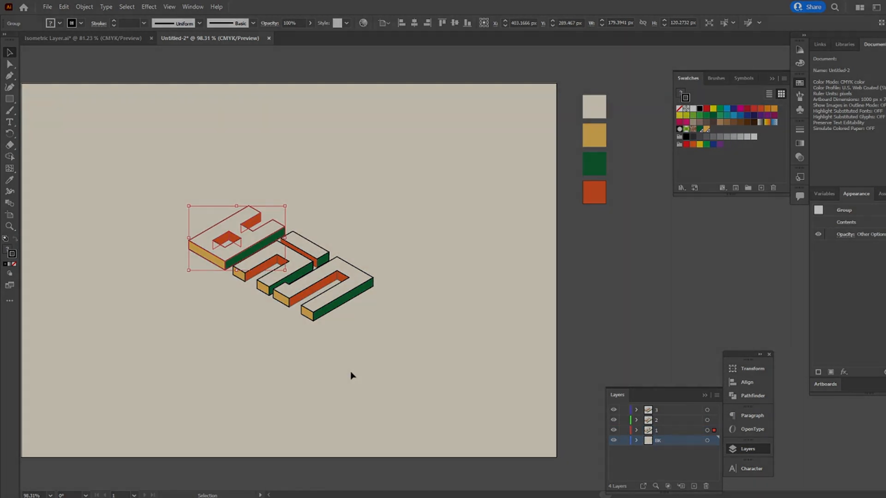
pyautogui.click(372, 374)
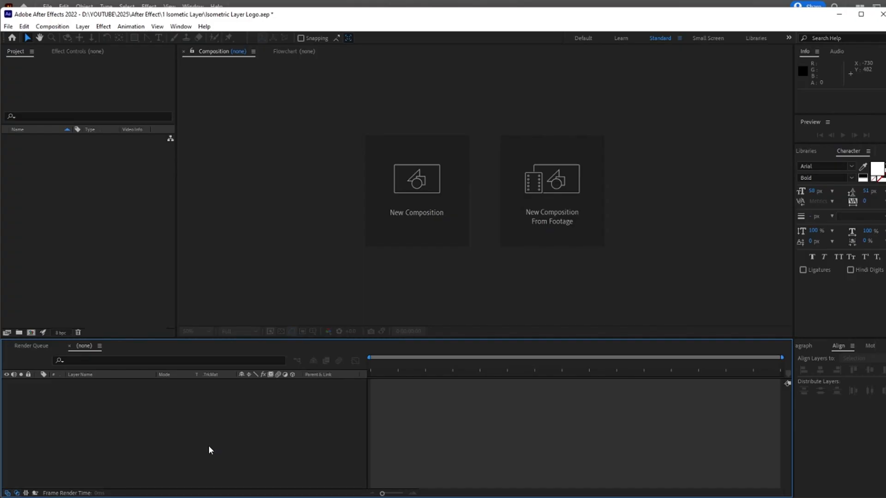
# In After Effects, import the Isometric Layer Illustrator file as a Composition with footage dimensions set to Layer Size.
pyautogui.doubleClick(105, 241)
pyautogui.click(134, 158)
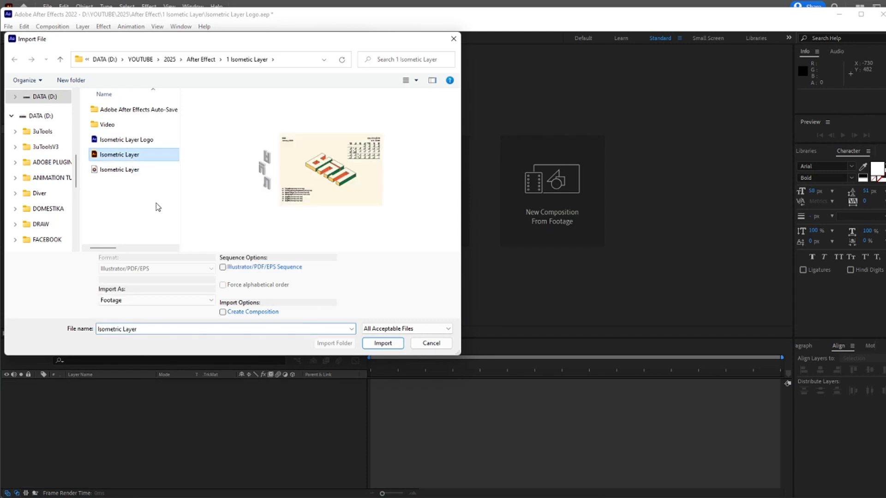
pyautogui.click(380, 345)
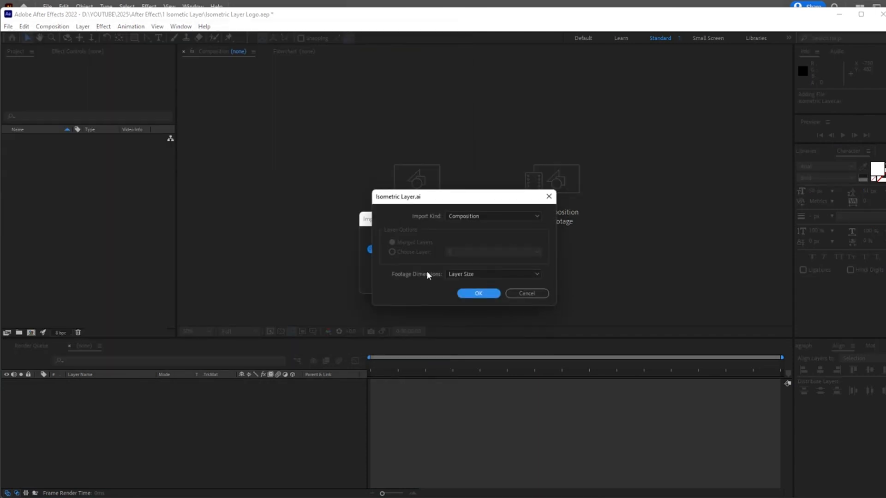
pyautogui.click(468, 217)
pyautogui.click(468, 217)
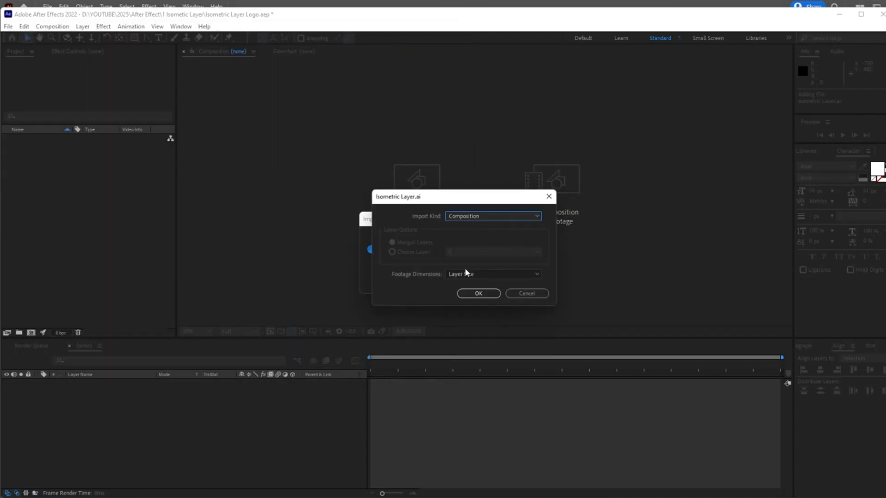
pyautogui.click(466, 274)
pyautogui.click(467, 282)
pyautogui.click(478, 293)
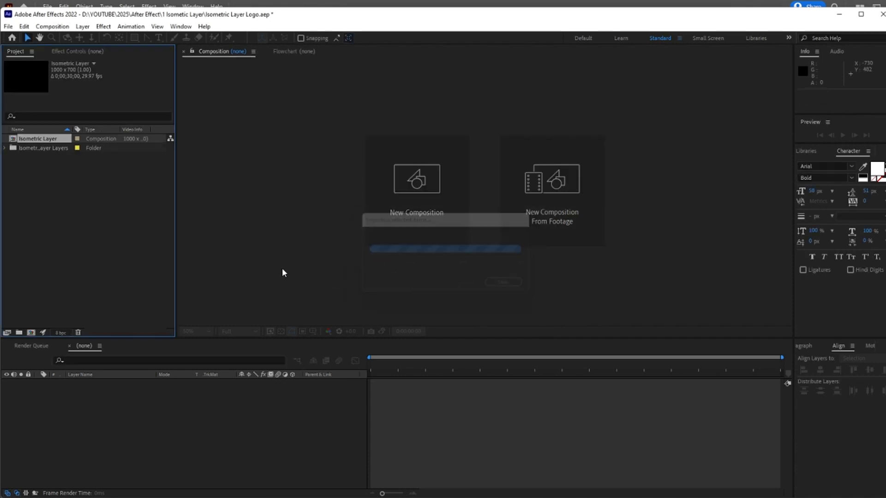
# Open the Isometric Layer composition, hide the Text layer and lock the BK layer.
pyautogui.doubleClick(41, 139)
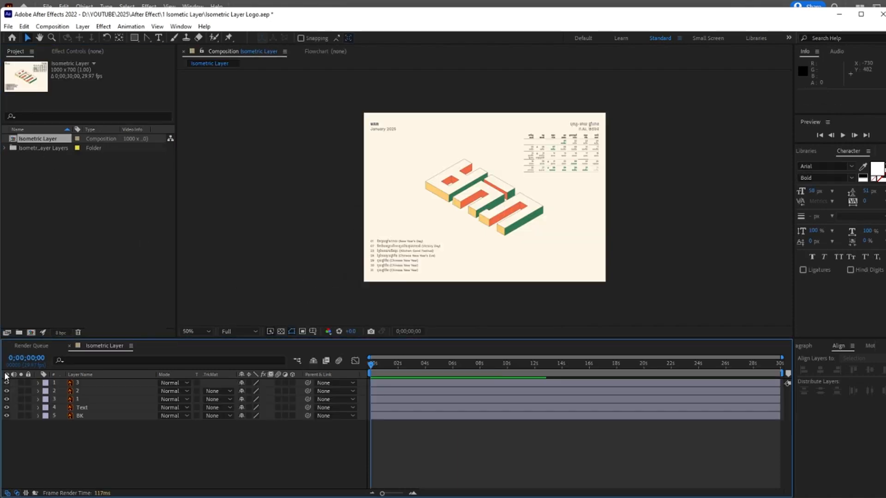
pyautogui.click(6, 408)
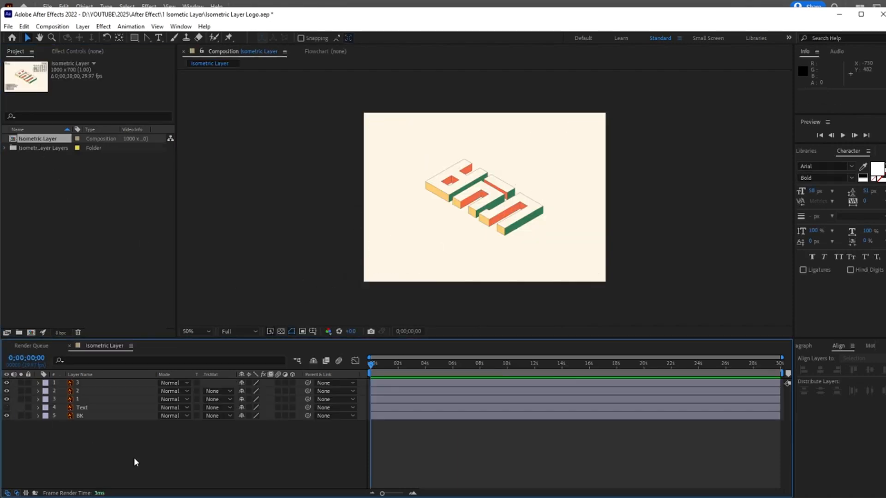
pyautogui.click(89, 261)
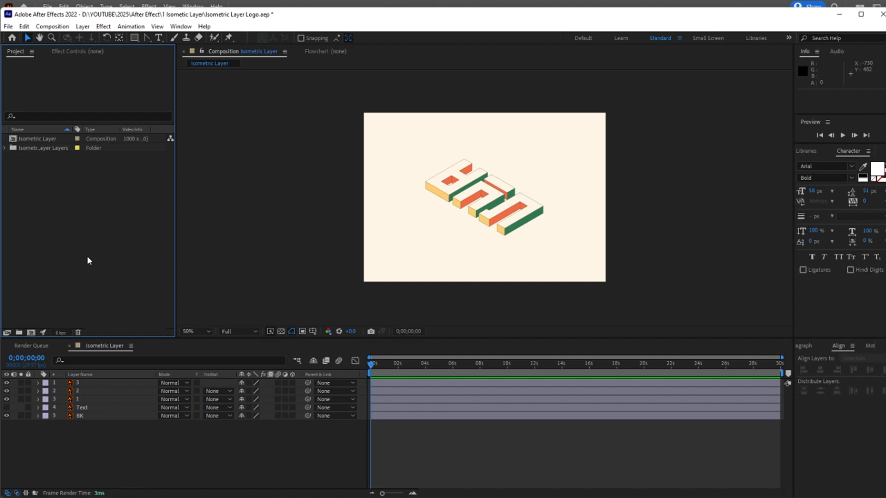
pyautogui.click(29, 416)
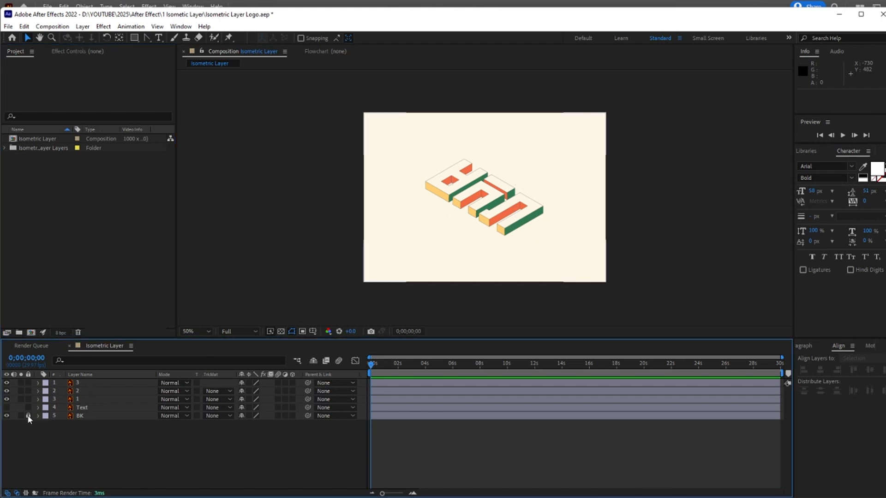
pyautogui.click(85, 399)
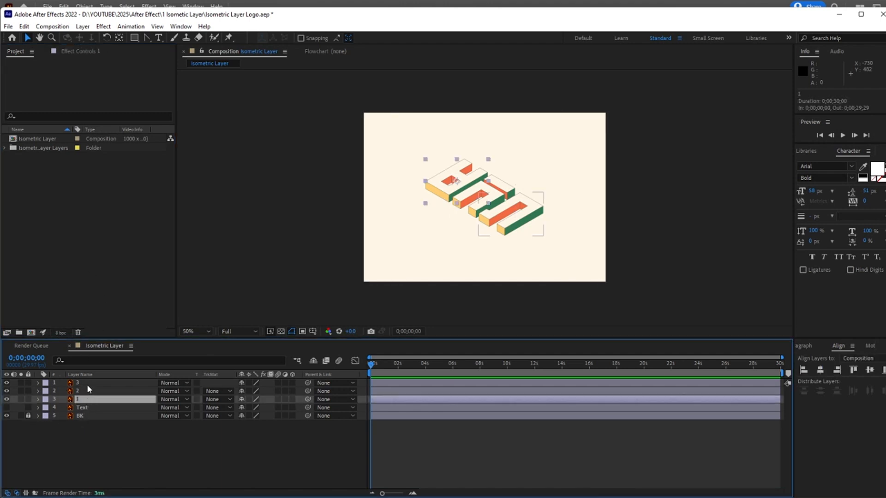
pyautogui.keyDown('shift'); pyautogui.click(86, 384); pyautogui.keyUp('shift')
pyautogui.click(327, 303)
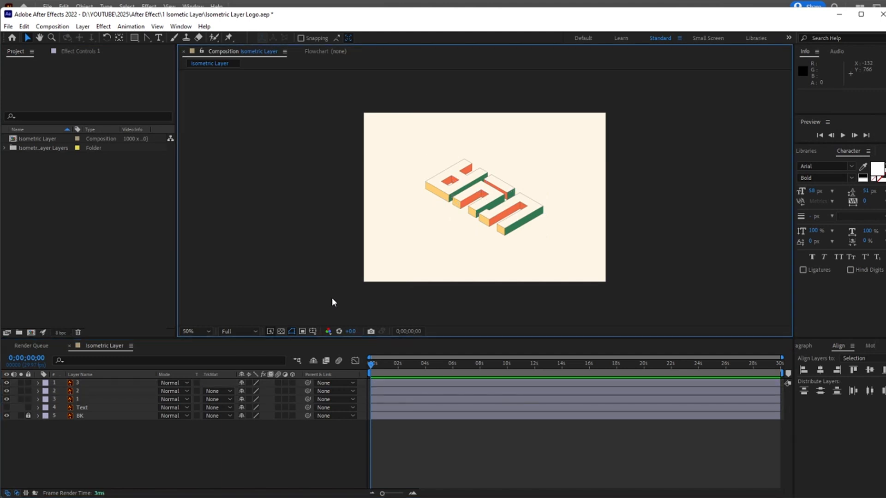
# Stack the letters vertically by moving layer 1 beneath the middle letter and layer 3 on top of it.
pyautogui.press('.')
pyautogui.moveTo(406, 190); pyautogui.dragTo(457, 233)
pyautogui.click(524, 267)
pyautogui.moveTo(524, 266); pyautogui.dragTo(468, 212)
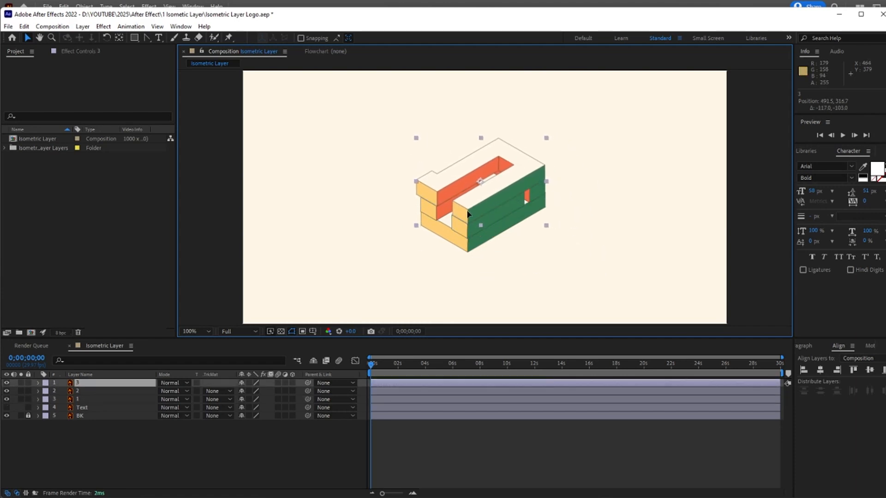
# Fine-tune the stack's edge alignment, placing layer 1 at about 496.5, 375.6 and layer 3 at about 490.7, 316.0.
pyautogui.scroll(3, 476, 231)
pyautogui.click(447, 293)
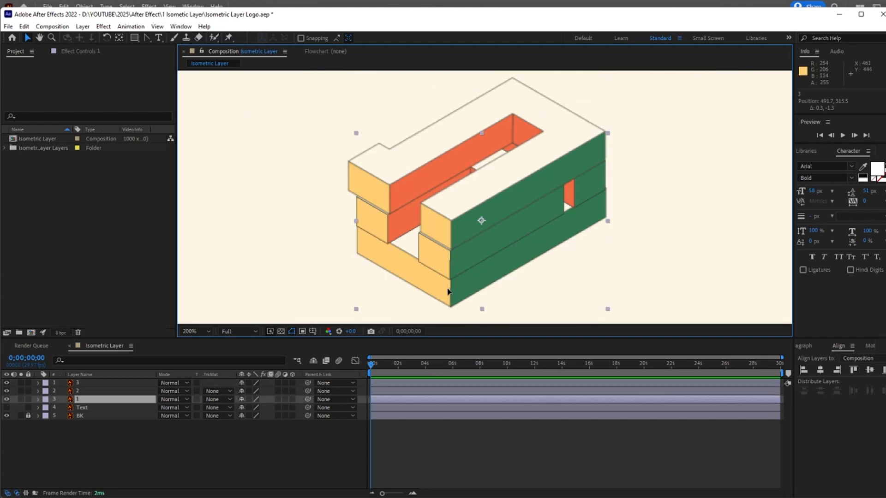
pyautogui.moveTo(447, 290); pyautogui.dragTo(448, 290)
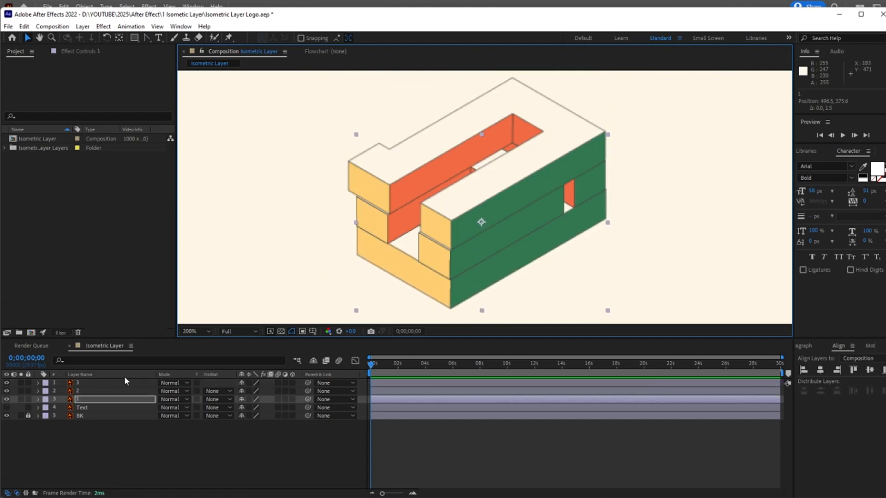
pyautogui.moveTo(369, 179); pyautogui.dragTo(367, 179)
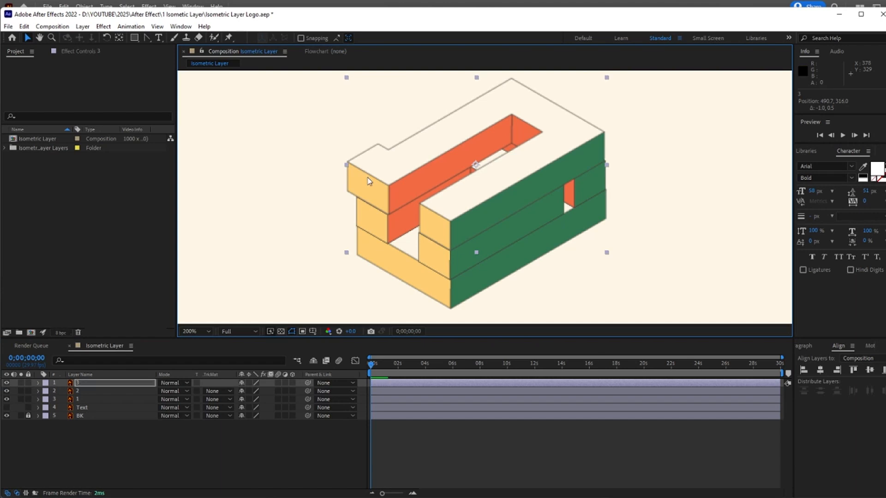
pyautogui.scroll(-2, 367, 180)
pyautogui.click(451, 307)
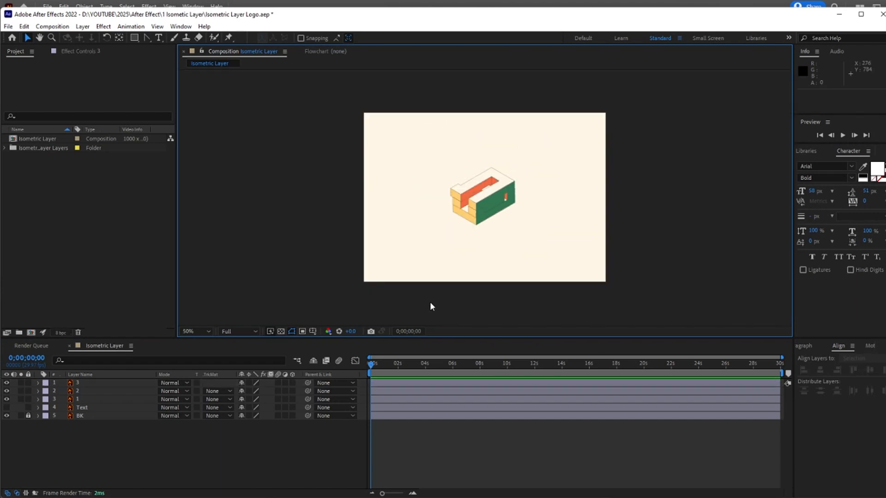
pyautogui.click(385, 389)
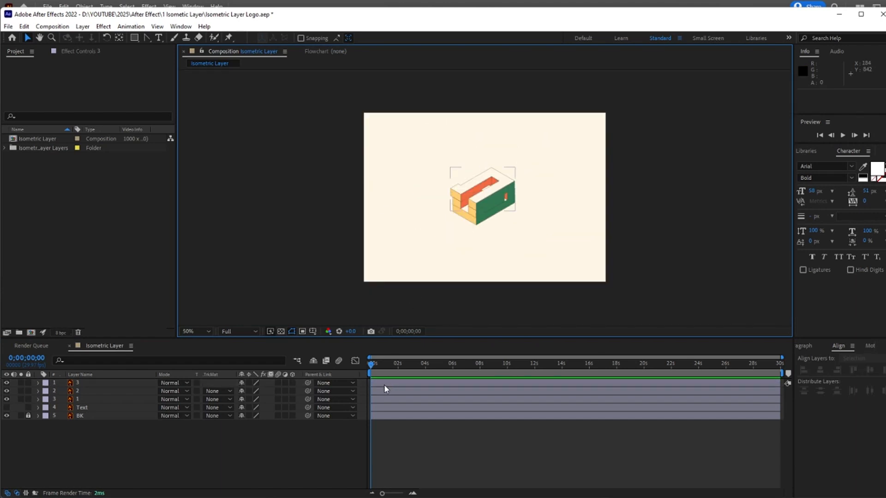
# Animate the position of layers 1, 2 and 3 from beyond the canvas's lower-right corner at 0 s to the centered stack at 0;00;00;27.
pyautogui.click(85, 382)
pyautogui.keyDown('shift'); pyautogui.click(88, 399); pyautogui.keyUp('shift')
pyautogui.press('p')
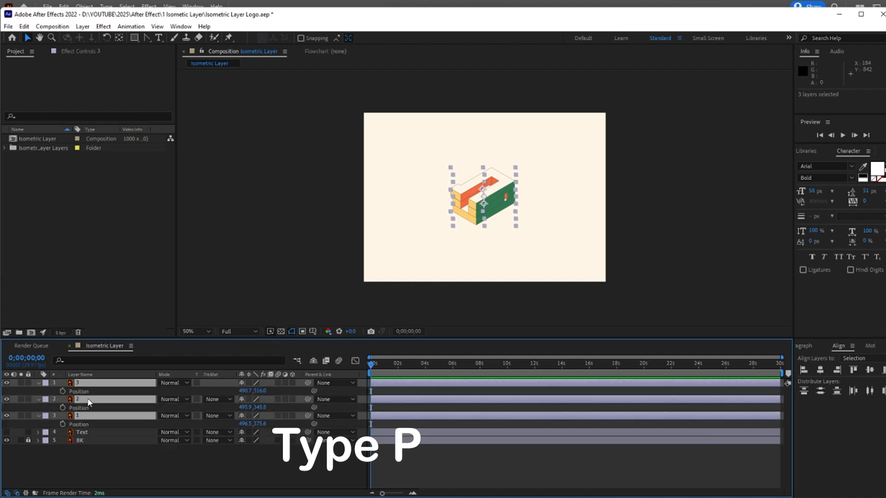
pyautogui.moveTo(371, 365); pyautogui.dragTo(382, 366)
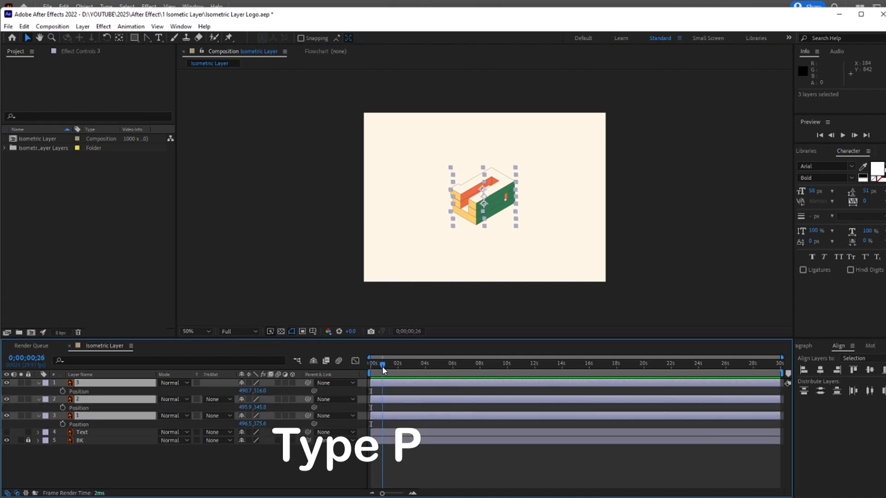
pyautogui.click(61, 390)
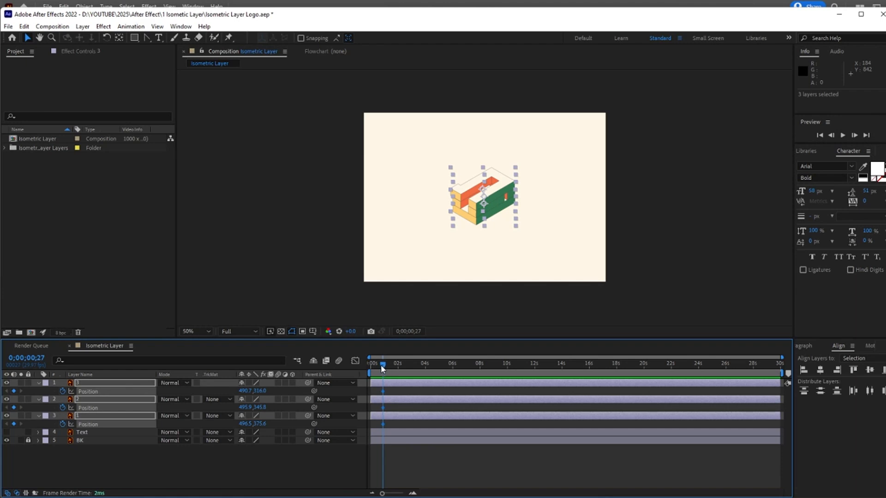
pyautogui.moveTo(381, 364); pyautogui.dragTo(363, 365)
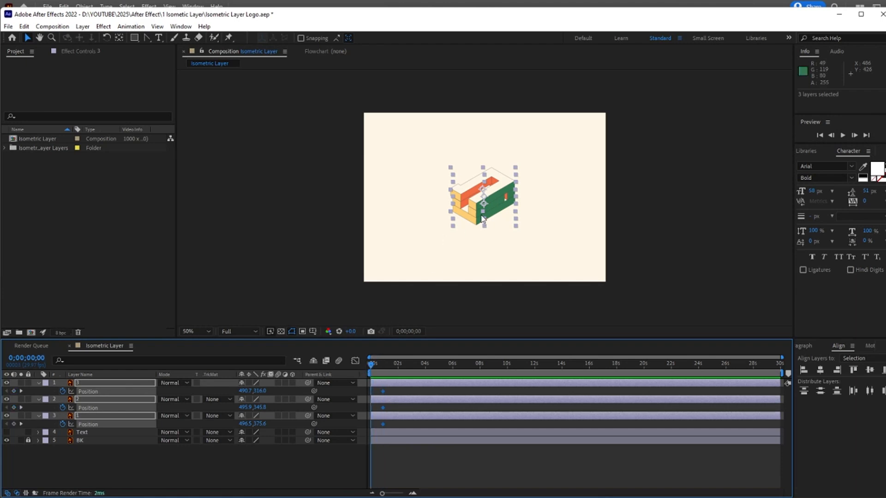
pyautogui.moveTo(482, 218); pyautogui.dragTo(628, 317)
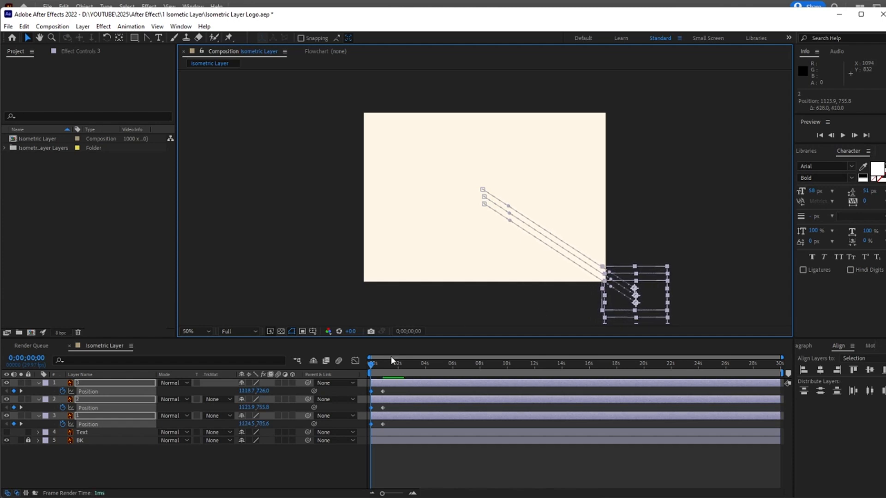
# Shorten the work area to about 5 seconds and preview the stack's entrance.
pyautogui.moveTo(781, 373); pyautogui.dragTo(443, 372)
pyautogui.press('space')
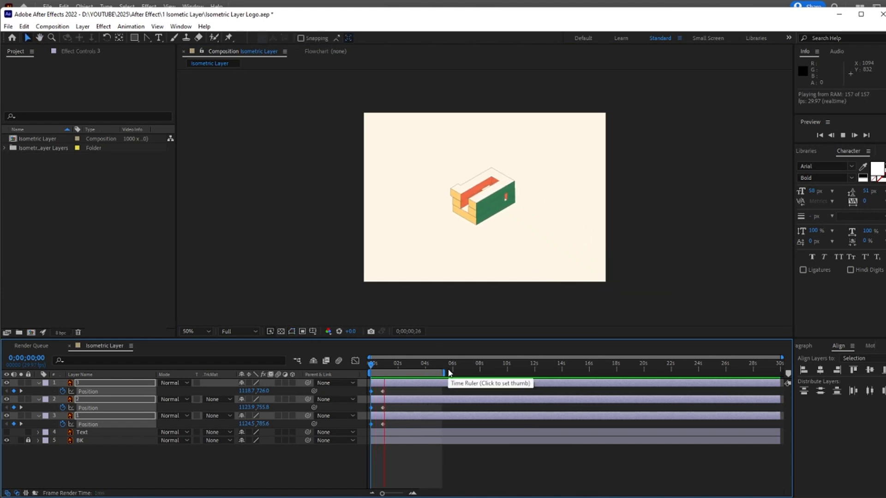
pyautogui.press('space')
# Try to copy the 0;00;00;27 position keyframes of all three letter layers together to 0;00;01;19.
pyautogui.moveTo(392, 367); pyautogui.dragTo(383, 366)
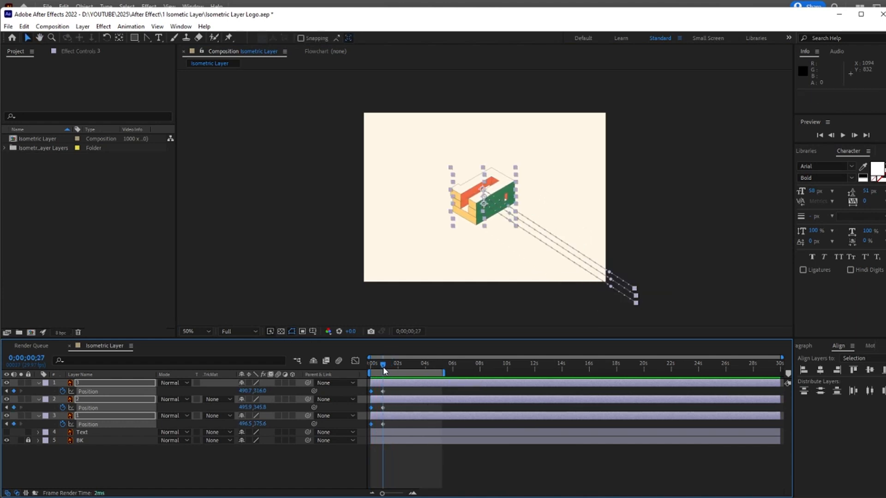
pyautogui.click(383, 391)
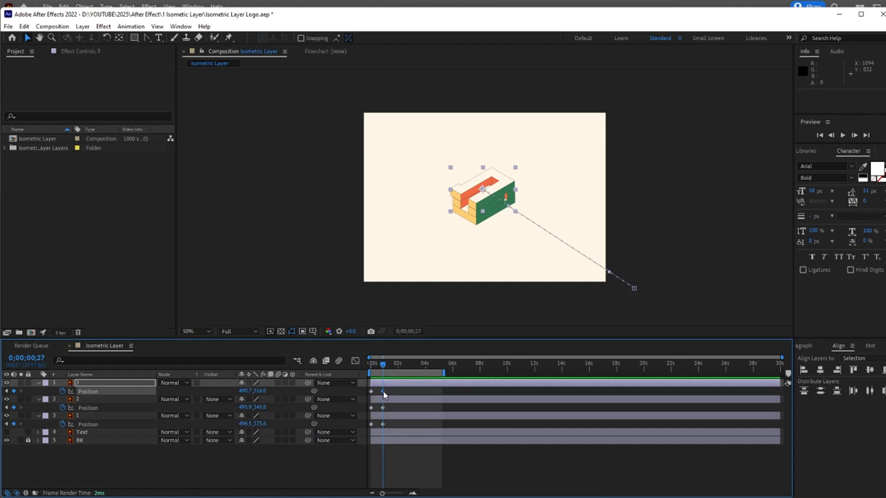
pyautogui.keyDown('shift'); pyautogui.click(383, 408); pyautogui.keyUp('shift')
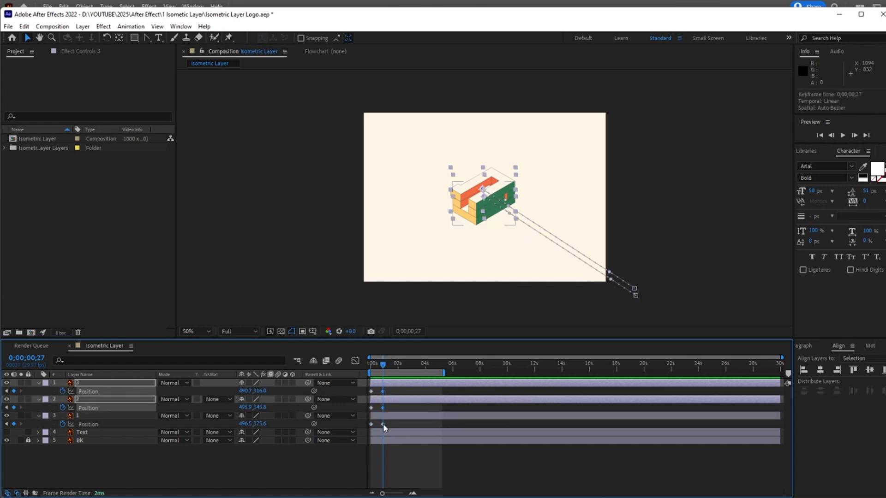
pyautogui.keyDown('shift'); pyautogui.click(383, 424); pyautogui.keyUp('shift')
pyautogui.hotkey('ctrl', 'c')
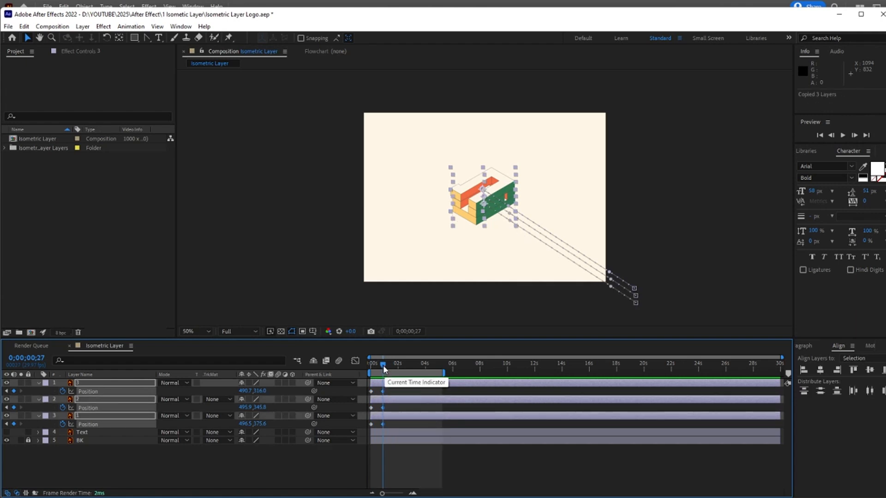
pyautogui.moveTo(383, 364); pyautogui.dragTo(394, 365)
pyautogui.hotkey('ctrl', 'v')
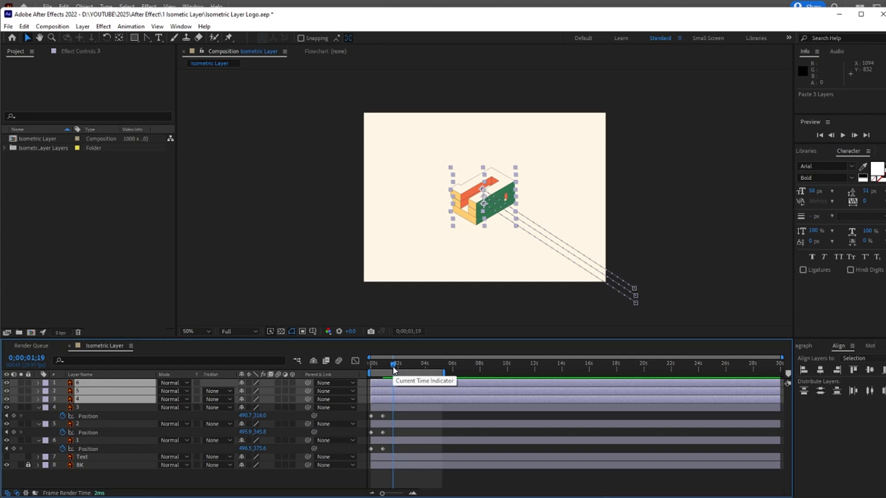
pyautogui.hotkey('ctrl', 'z')
# Duplicate the 0;00;00;27 position keyframe of layers 3, 2 and 1 at 0;00;01;19, one layer at a time.
pyautogui.click(383, 391)
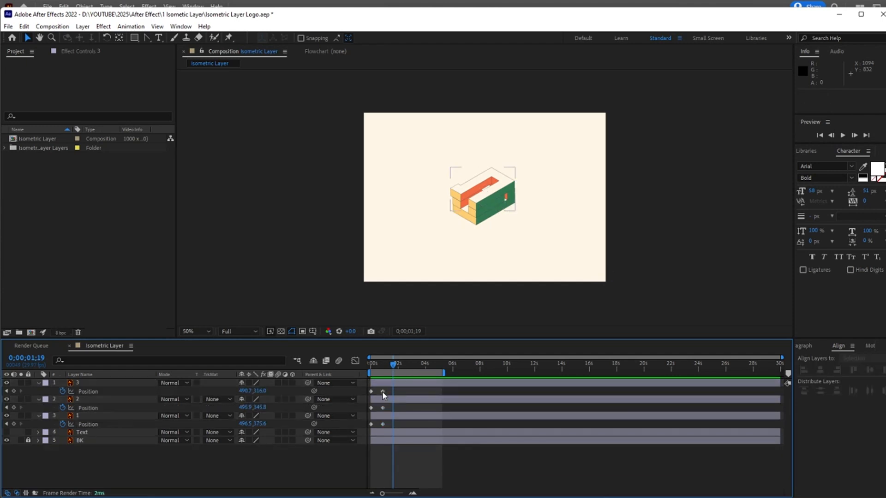
pyautogui.hotkey('ctrl', 'c')
pyautogui.hotkey('ctrl', 'v')
pyautogui.click(383, 408)
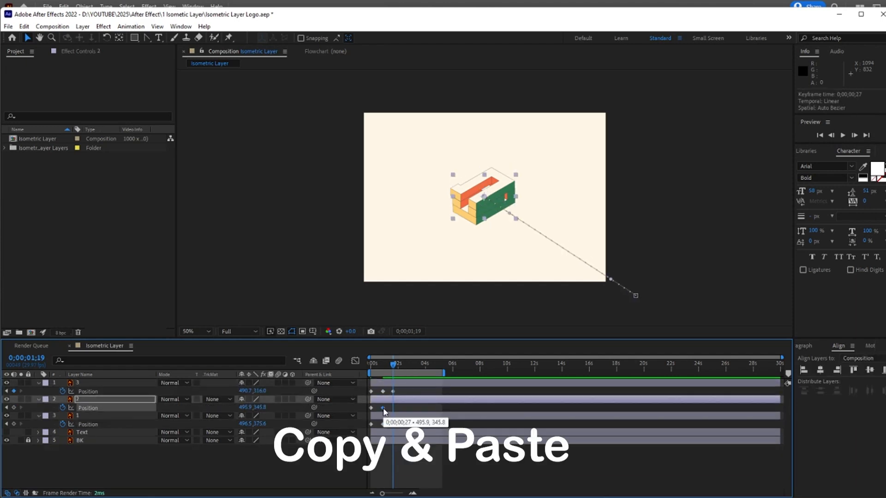
pyautogui.hotkey('ctrl', 'v')
pyautogui.click(381, 424)
pyautogui.hotkey('ctrl', 'v')
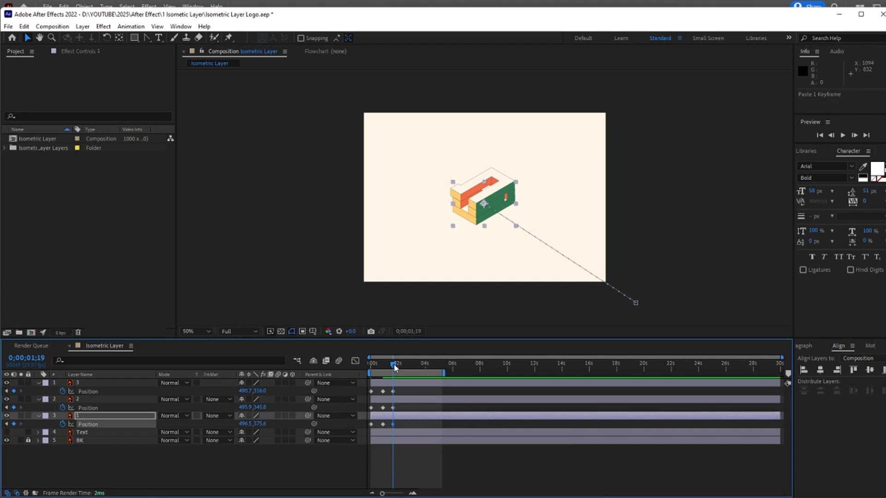
# At 0;00;02;10, separate the stack by raising layer 3 to about 490.7, 222.0 and lowering layer 1 to about 496.5, 467.6.
pyautogui.moveTo(393, 363)
pyautogui.mouseDown()
pyautogui.moveTo(382, 362)
pyautogui.moveTo(400, 364)
pyautogui.mouseUp()
pyautogui.click(473, 202)
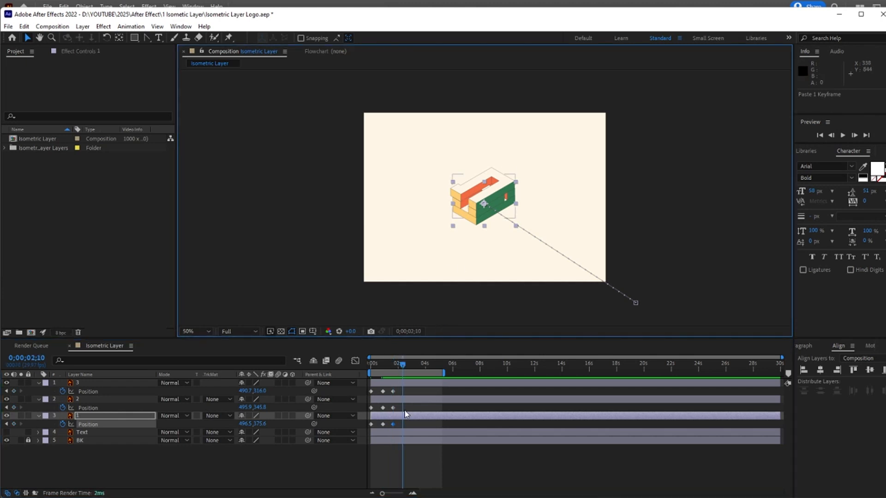
pyautogui.click(416, 383)
pyautogui.moveTo(479, 204); pyautogui.dragTo(480, 184)
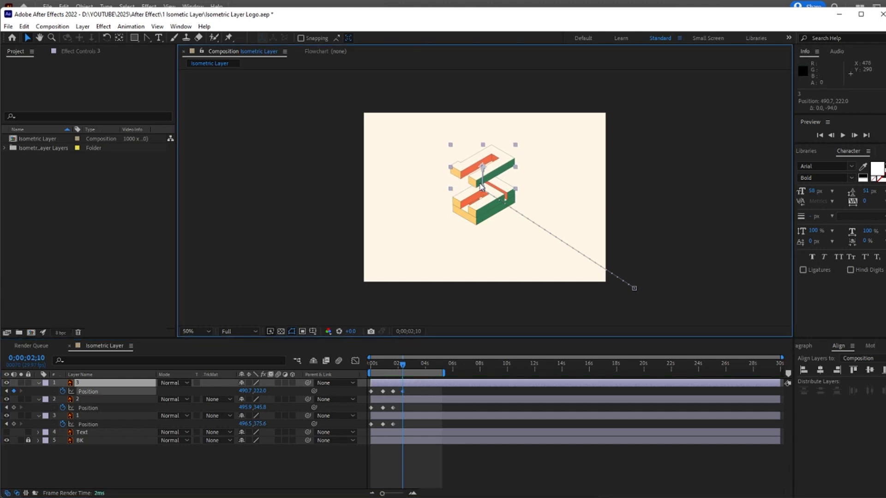
pyautogui.click(480, 226)
pyautogui.moveTo(479, 226); pyautogui.dragTo(477, 248)
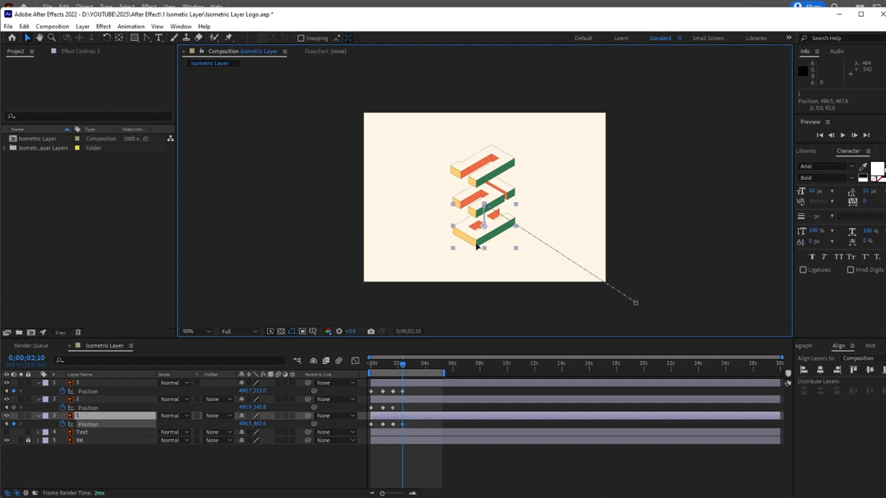
# Copy layer 2's 0;00;01;19 position keyframe to 0;00;02;10 and inspect the spacing of the separated letters.
pyautogui.click(393, 408)
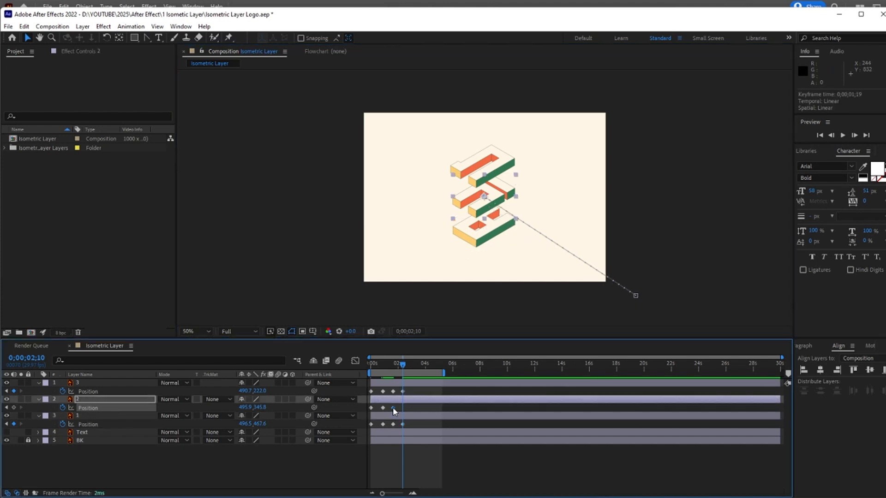
pyautogui.hotkey('ctrl', 'c')
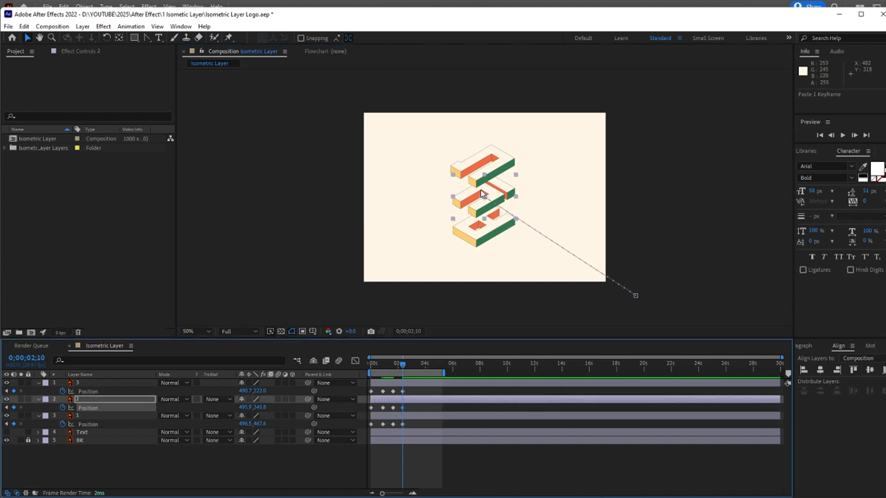
pyautogui.scroll(2, 483, 194)
pyautogui.click(475, 287)
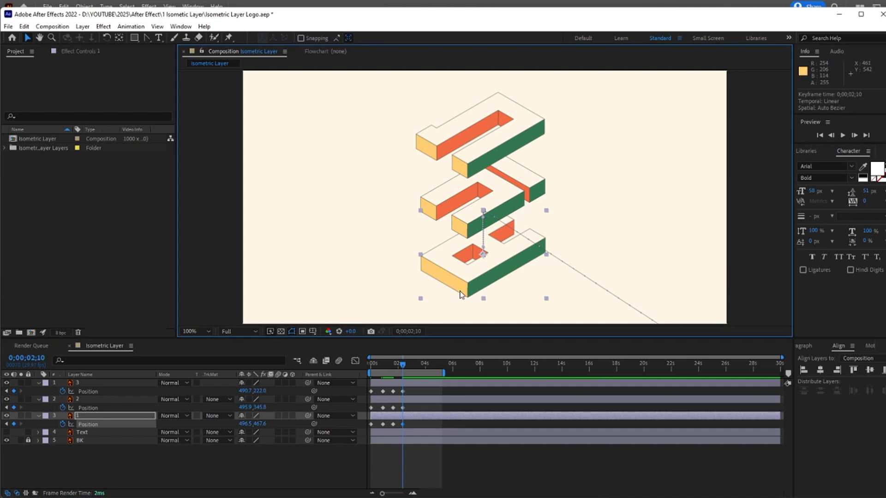
# Preview the entrance and separation animation from the start of the composition.
pyautogui.press('pageup')
pyautogui.moveTo(397, 366); pyautogui.dragTo(338, 353)
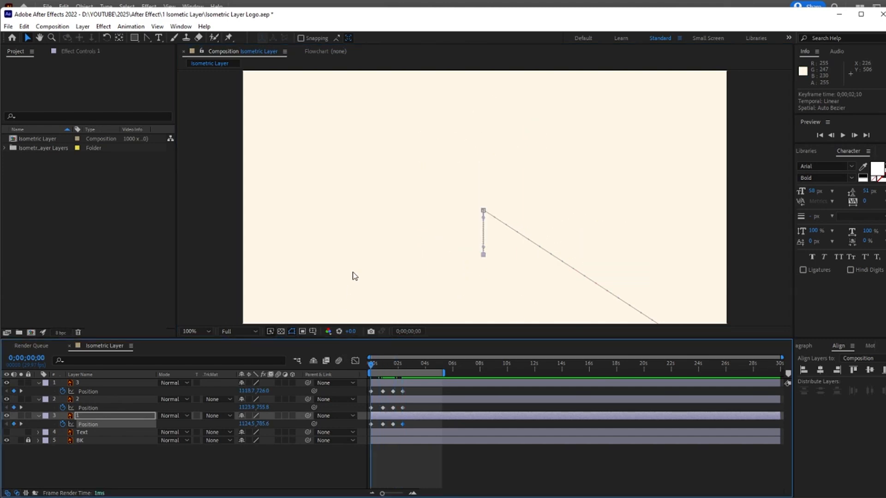
pyautogui.scroll(-2, 352, 271)
pyautogui.press('space')
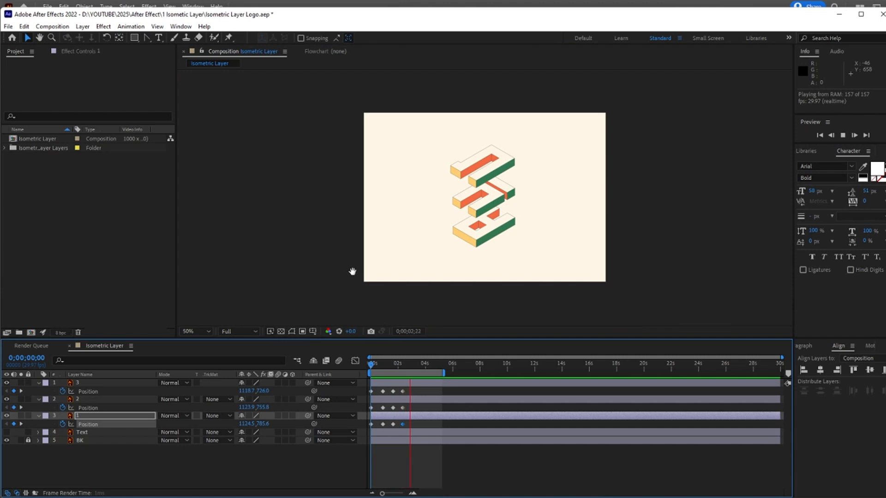
# Duplicate the 0;00;02;10 position keyframe of layers 3, 2 and 1 at 0;00;03;01, one layer at a time.
pyautogui.click(409, 365)
pyautogui.moveTo(408, 364); pyautogui.dragTo(412, 364)
pyautogui.click(403, 392)
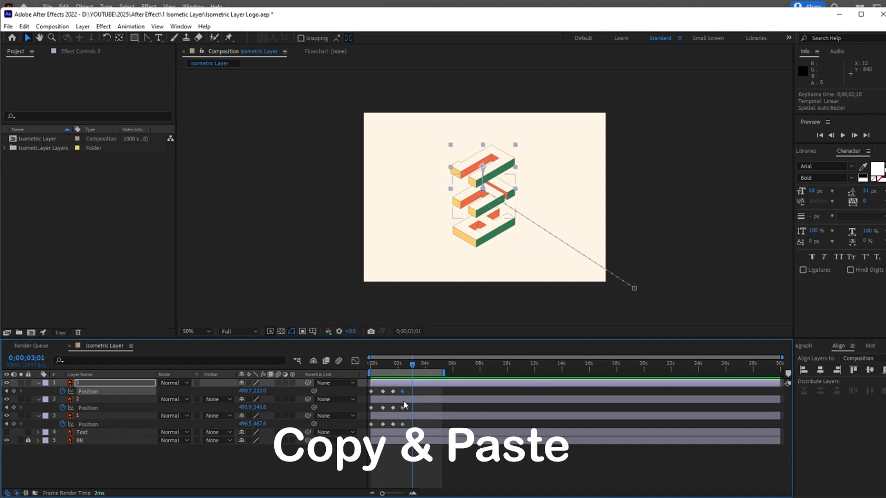
pyautogui.hotkey('ctrl', 'c')
pyautogui.hotkey('ctrl', 'v')
pyautogui.click(403, 406)
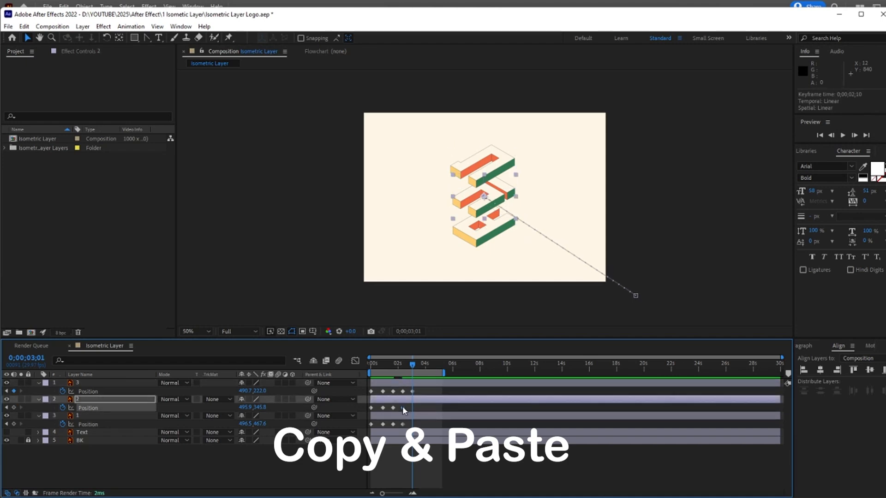
pyautogui.hotkey('ctrl', 'c')
pyautogui.hotkey('ctrl', 'v')
pyautogui.click(403, 425)
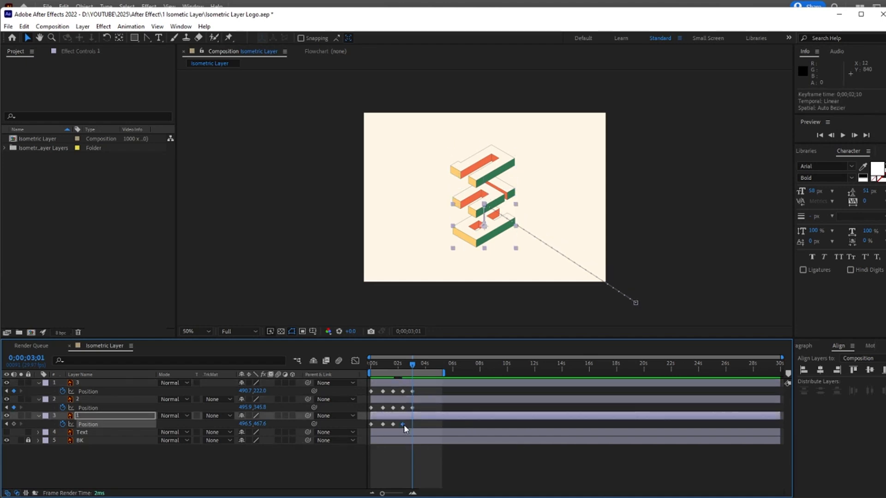
pyautogui.hotkey('ctrl', 'c')
pyautogui.hotkey('ctrl', 'v')
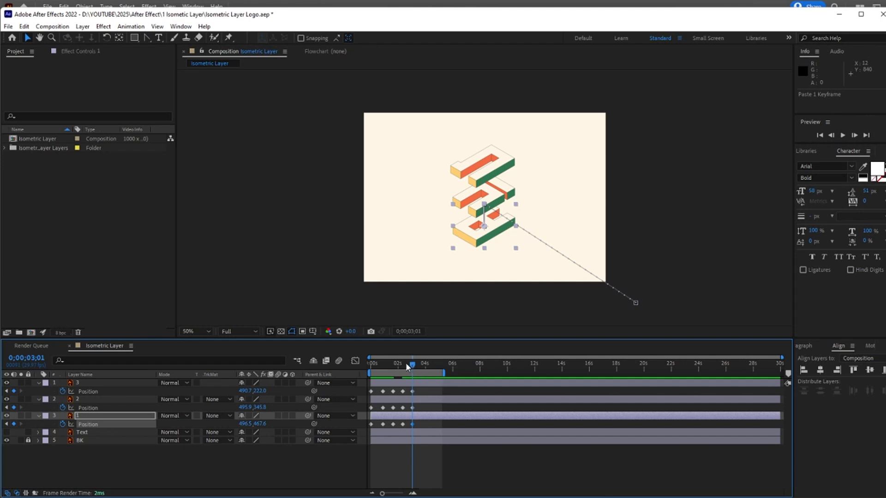
# At 0;00;03;23, close the stack with layer 3 at about 490.7, 317.0 and layer 1 at 496.5, 375.6, and copy layer 2's 0;00;03;01 position keyframe there.
pyautogui.click(405, 364)
pyautogui.moveTo(405, 366); pyautogui.dragTo(421, 365)
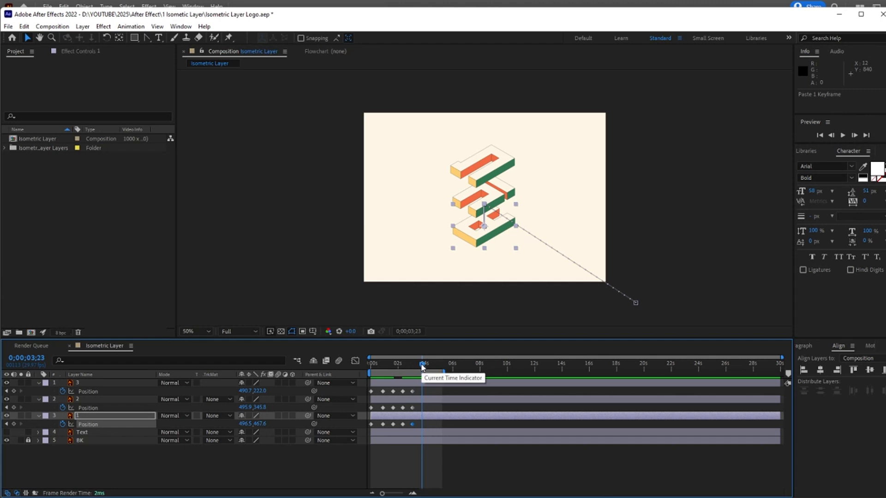
pyautogui.click(493, 177)
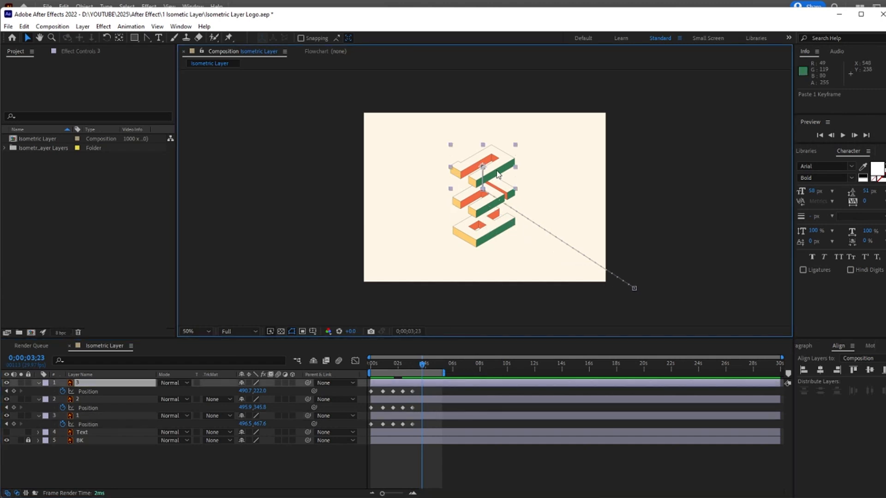
pyautogui.press('.')
pyautogui.moveTo(499, 150); pyautogui.dragTo(502, 192)
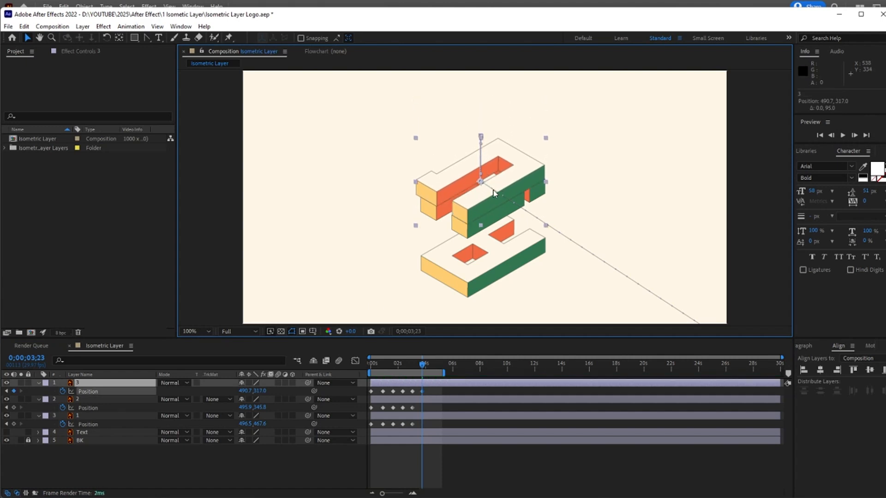
pyautogui.moveTo(465, 290); pyautogui.dragTo(464, 245)
pyautogui.click(413, 408)
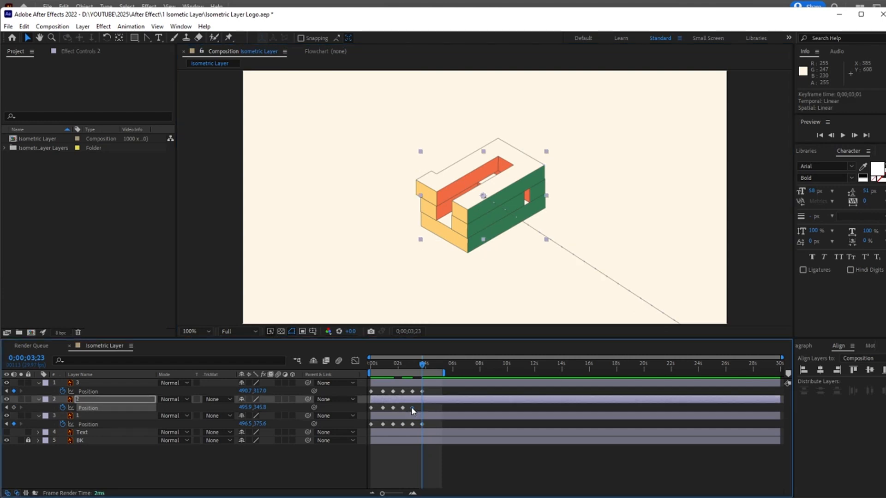
pyautogui.hotkey('ctrl', 'v')
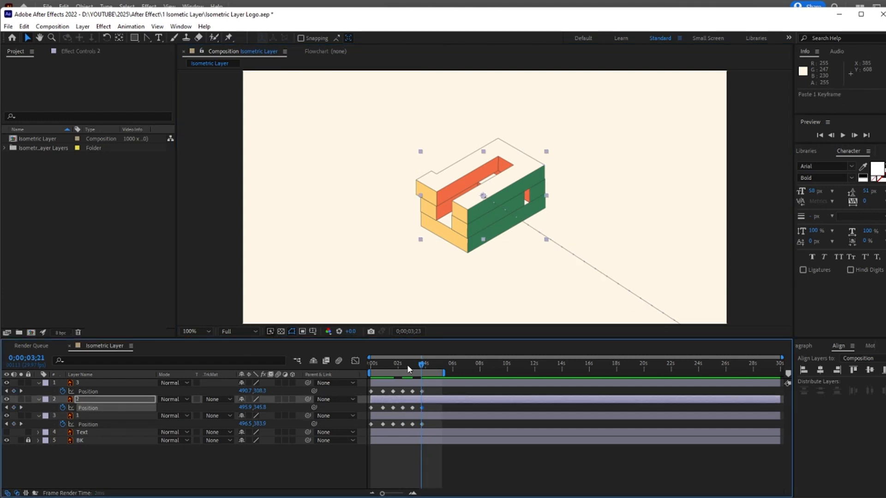
# Preview the separation and restacking of the letters from the start of the composition.
pyautogui.moveTo(408, 366); pyautogui.dragTo(345, 365)
pyautogui.press(',')
pyautogui.press(',')
pyautogui.click(293, 252)
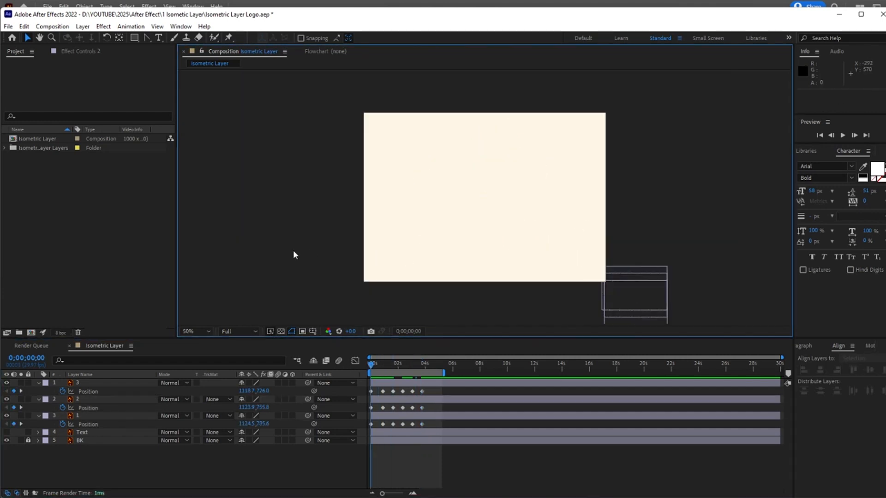
pyautogui.press('space')
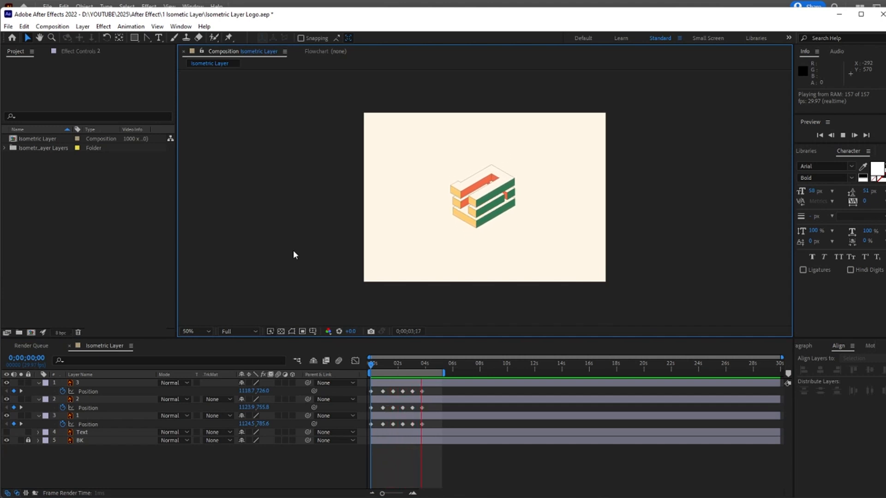
pyautogui.press('space')
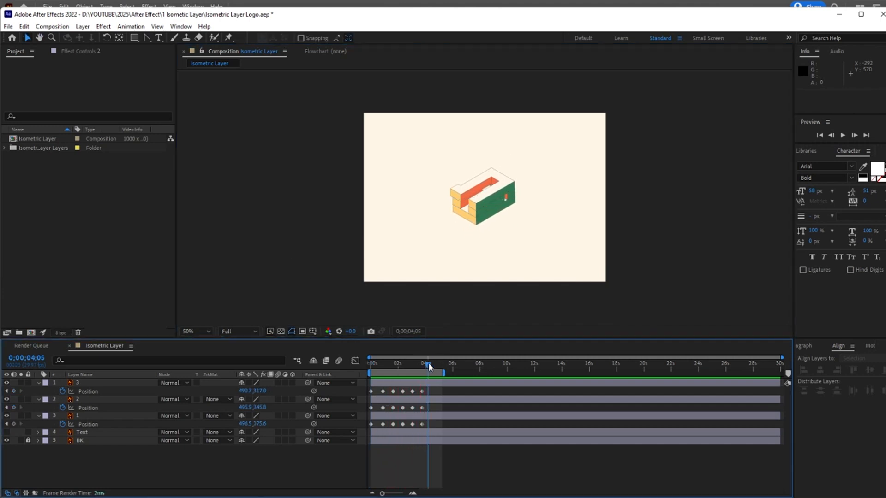
# Duplicate the 0;00;03;23 position keyframe of layers 3, 2 and 1 at 0;00;04;09, and advance the current time to 0;00;04;22.
pyautogui.moveTo(428, 363); pyautogui.dragTo(424, 363)
pyautogui.click(432, 363)
pyautogui.click(422, 391)
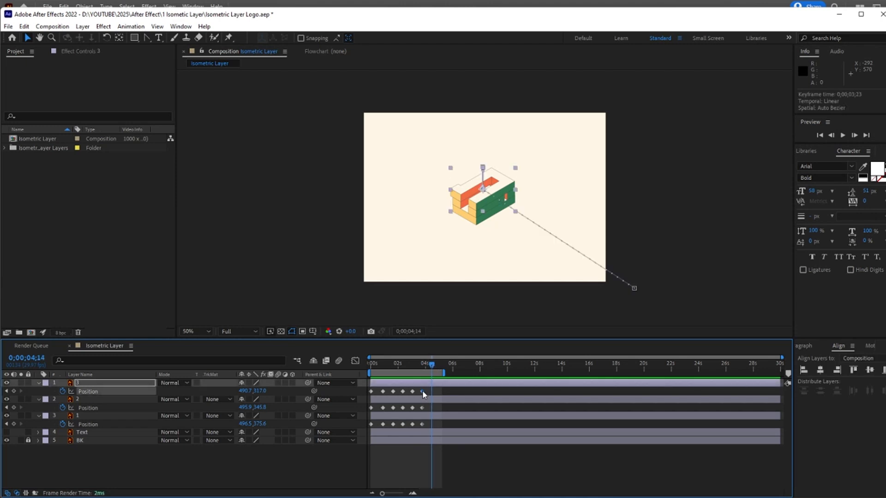
pyautogui.click(431, 365)
pyautogui.moveTo(429, 365); pyautogui.dragTo(428, 386)
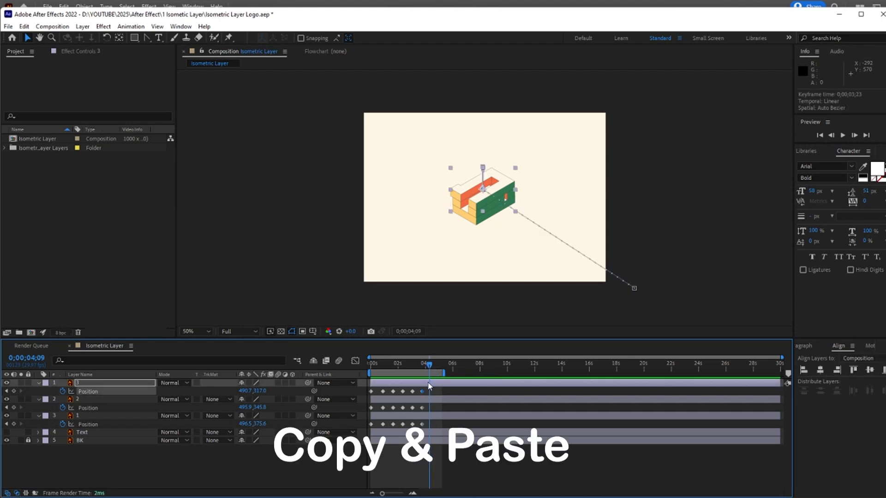
pyautogui.hotkey('ctrl', 'c')
pyautogui.hotkey('ctrl', 'v')
pyautogui.click(422, 408)
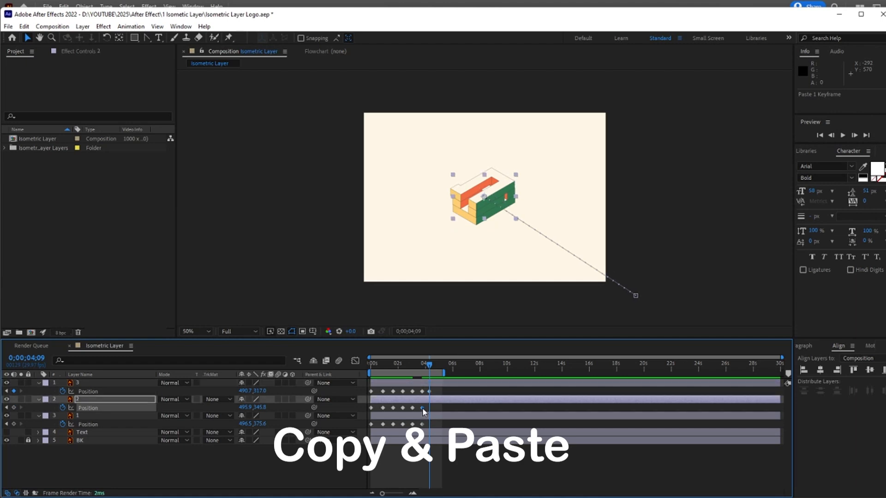
pyautogui.hotkey('ctrl', 'c')
pyautogui.hotkey('ctrl', 'v')
pyautogui.click(423, 425)
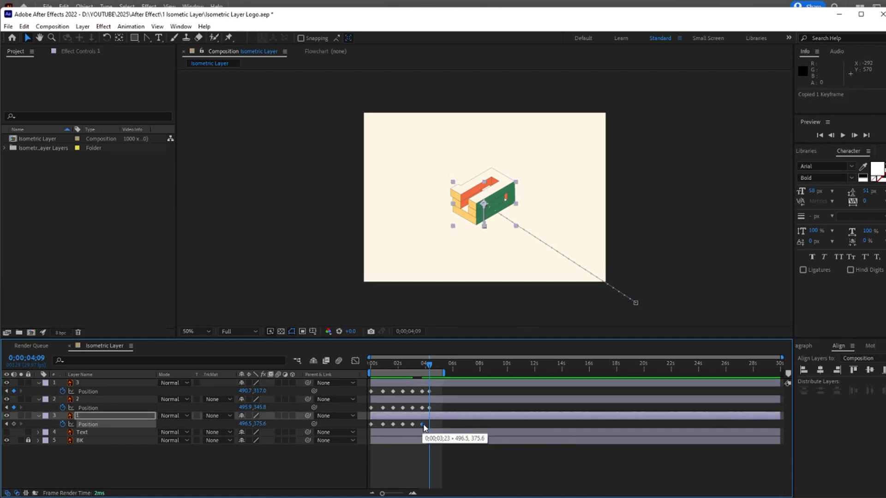
pyautogui.moveTo(432, 365); pyautogui.dragTo(436, 367)
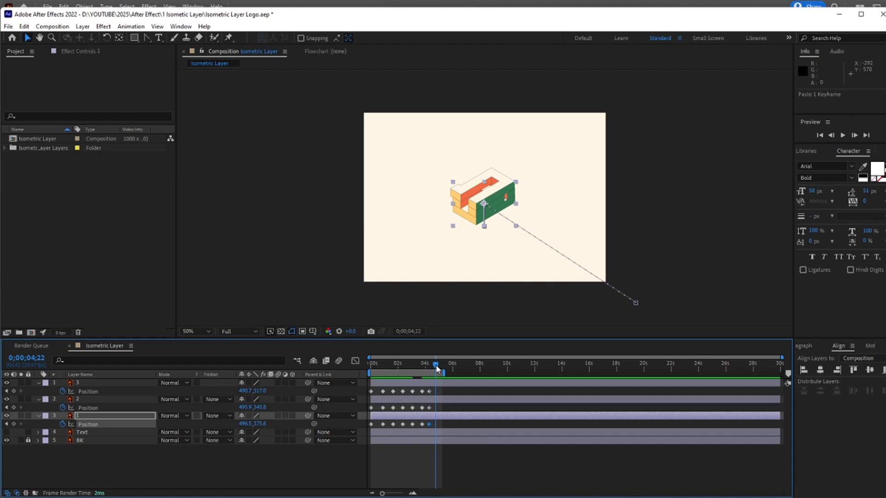
pyautogui.rightClick(87, 390)
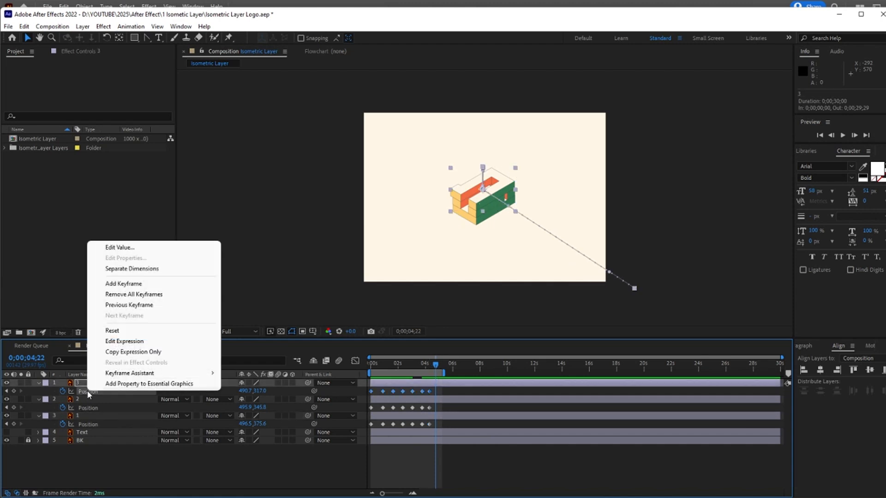
pyautogui.click(111, 330)
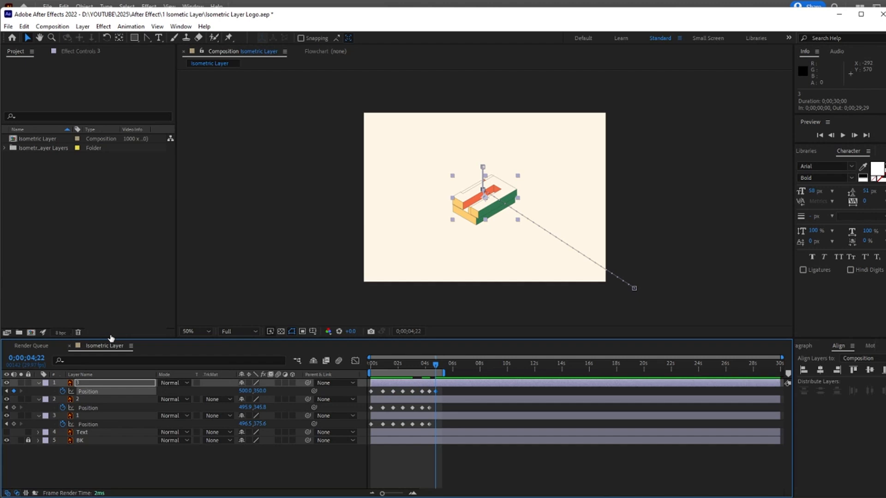
pyautogui.hotkey('ctrl', 'z')
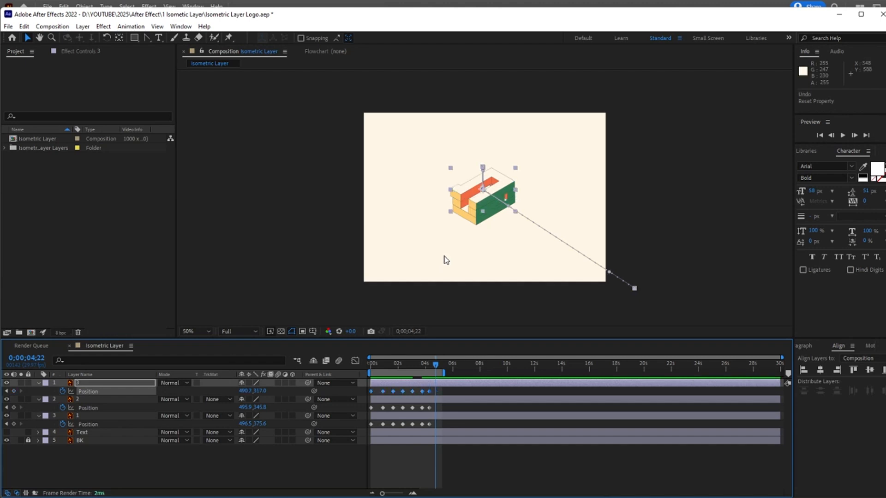
# Spread the letters diagonally at 0;00;04;22, placing layer 3 at about 610.7, 418.0 and layer 1 at about 379.5, 278.6.
pyautogui.press('.')
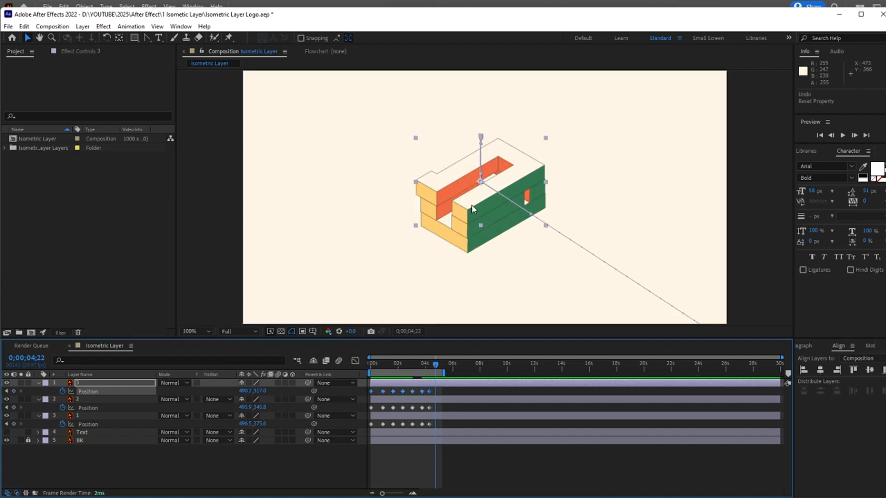
pyautogui.moveTo(471, 205); pyautogui.dragTo(527, 268)
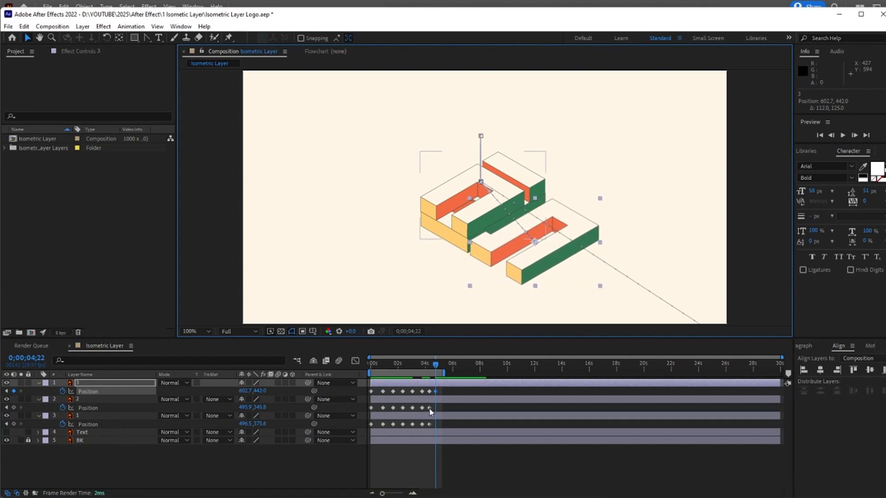
pyautogui.click(447, 418)
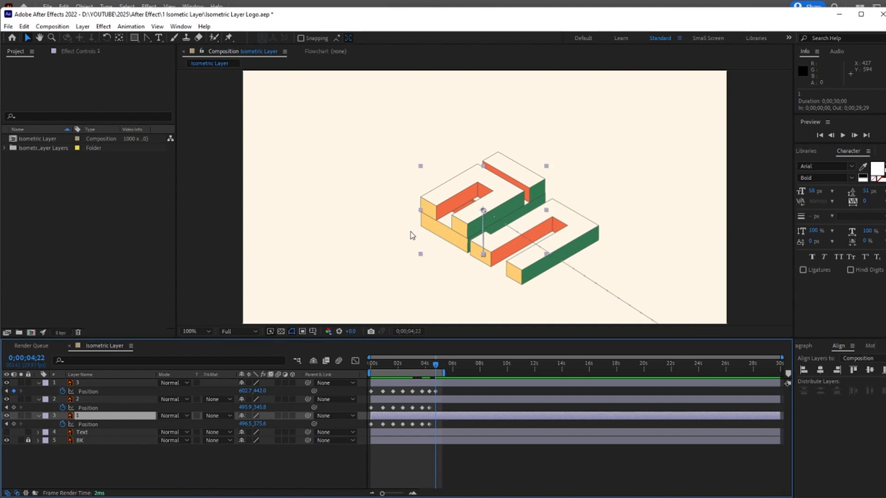
pyautogui.moveTo(456, 237); pyautogui.dragTo(400, 190)
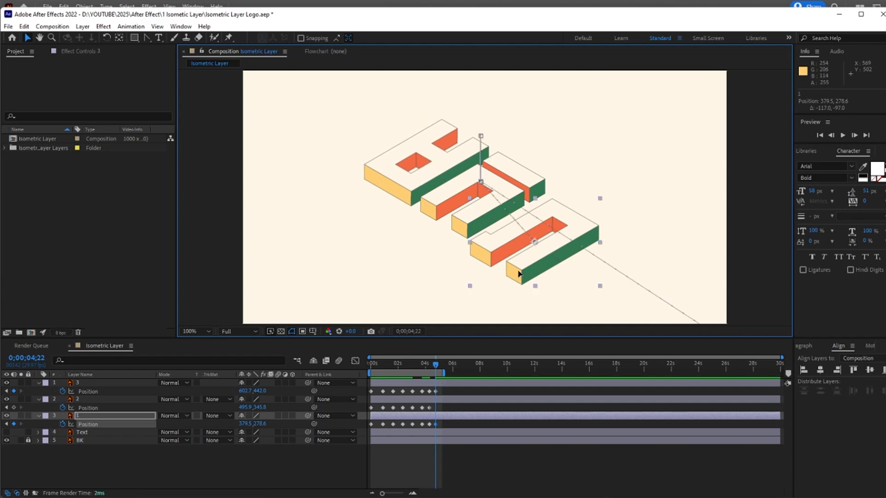
pyautogui.moveTo(518, 274); pyautogui.dragTo(522, 262)
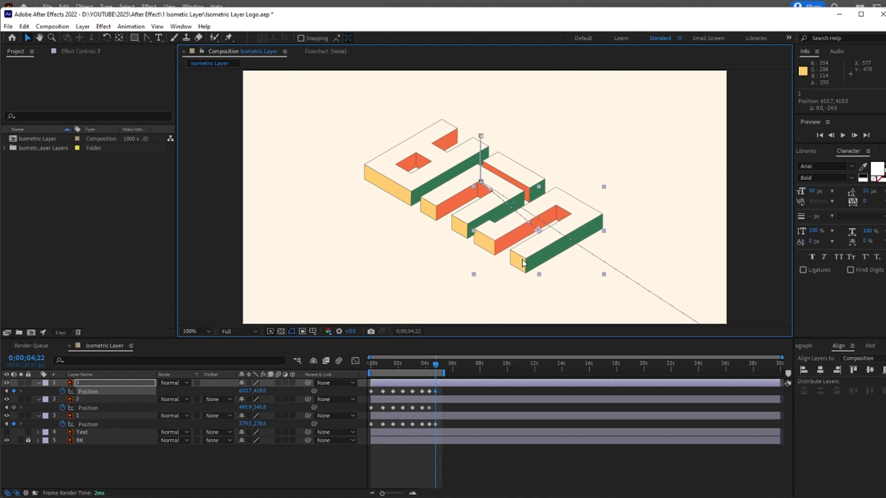
# Copy layer 2's 0;00;04;09 position keyframe to 0;00;04;22.
pyautogui.press(',')
pyautogui.press(',')
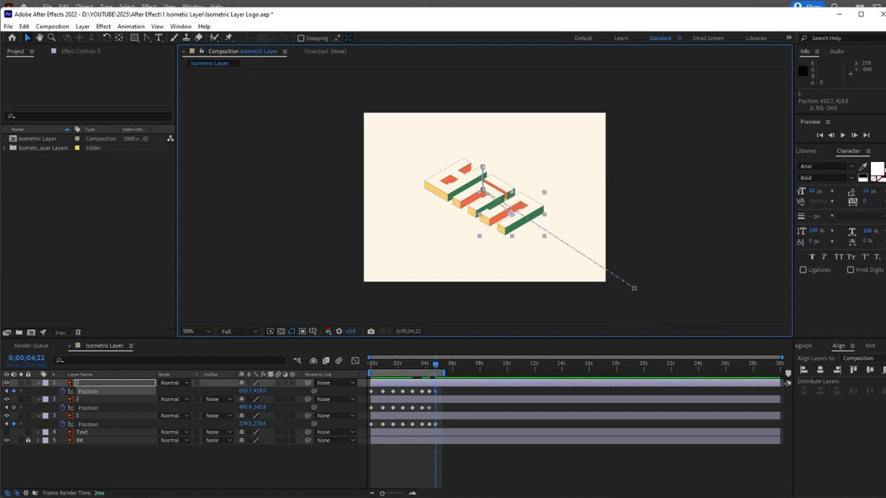
pyautogui.click(429, 408)
pyautogui.hotkey('ctrl', 'c')
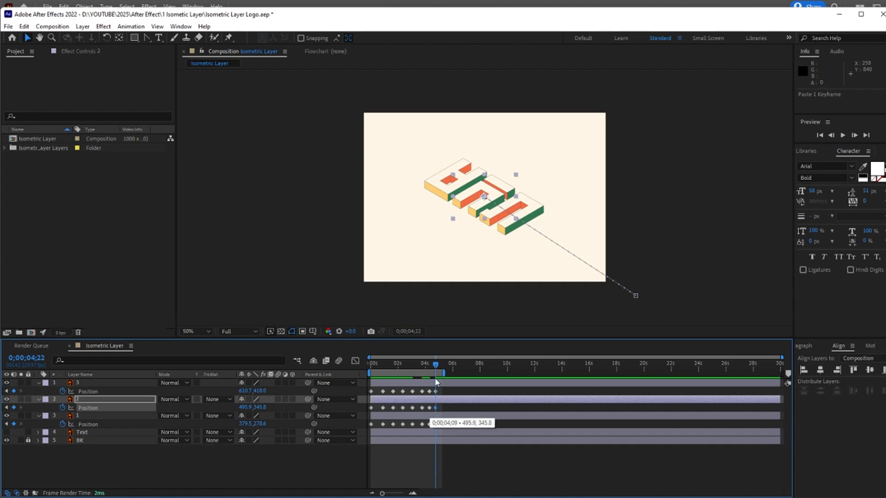
# Preview the full animation from the start through the diagonal spread of the letters.
pyautogui.moveTo(435, 365); pyautogui.dragTo(354, 364)
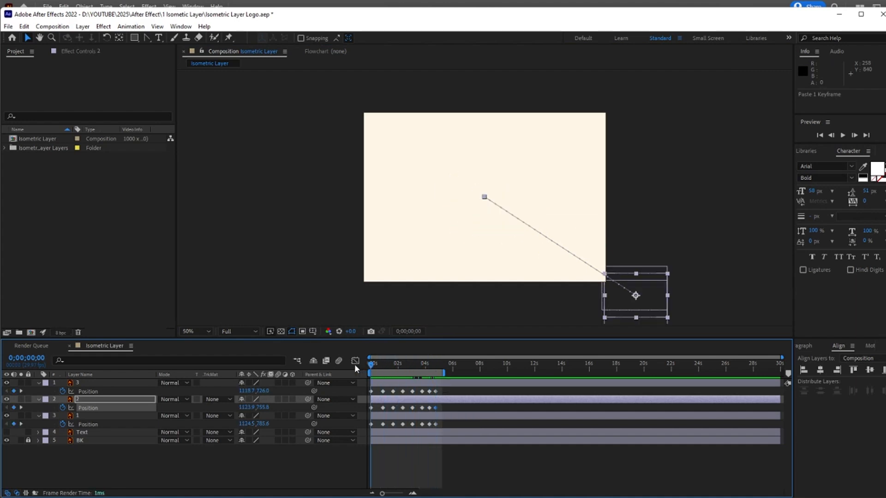
pyautogui.click(313, 295)
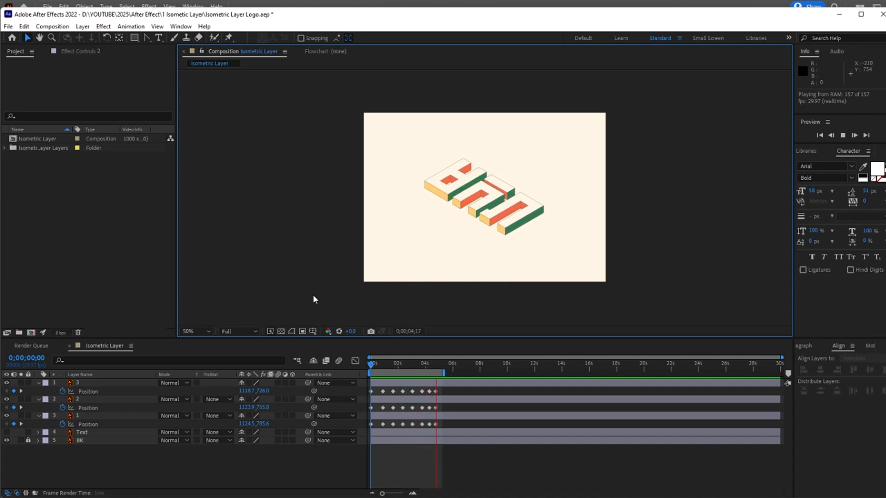
pyautogui.press('space')
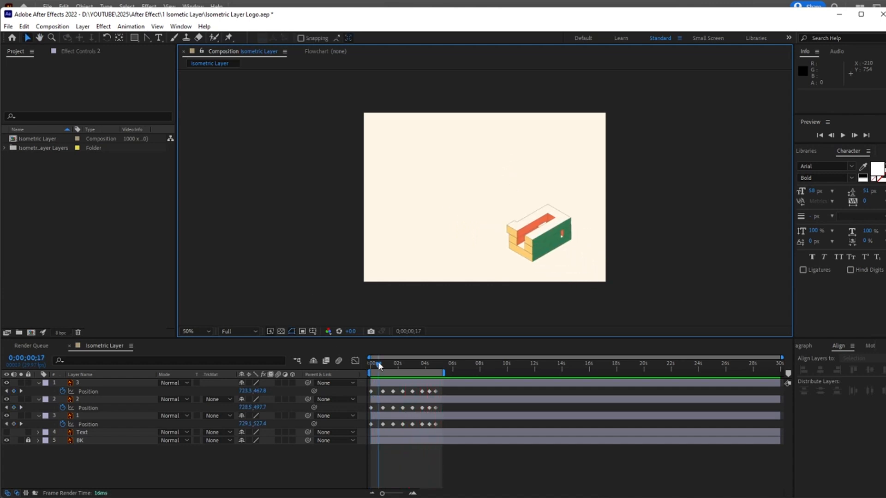
# Return to the last position keyframes at 0;00;04;22 and extend the end of the work area to 0;00;06;05.
pyautogui.moveTo(378, 363); pyautogui.dragTo(437, 374)
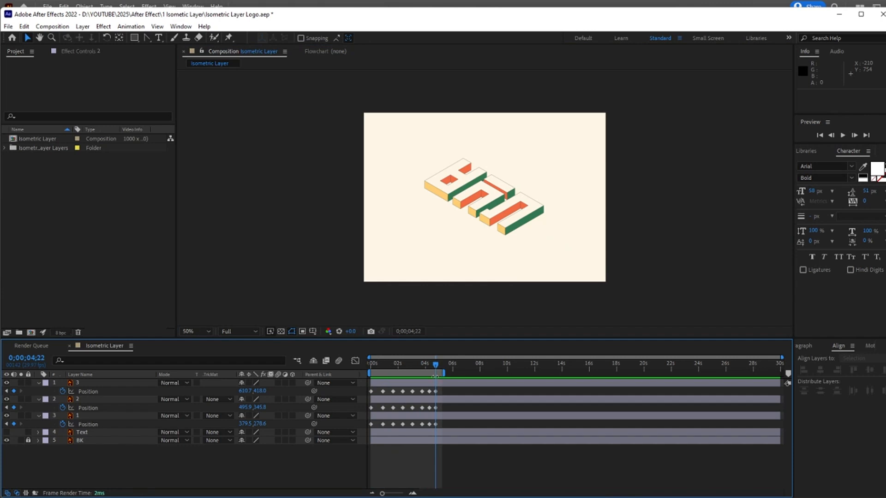
pyautogui.moveTo(438, 394)
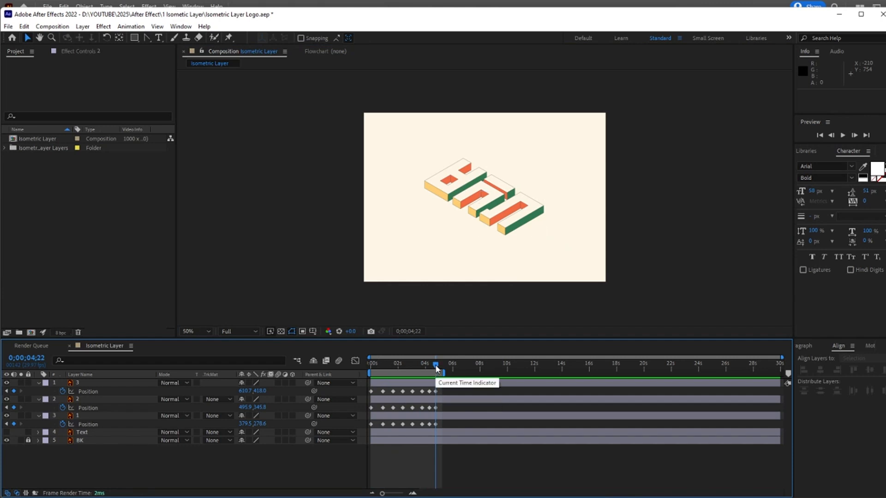
pyautogui.moveTo(437, 368); pyautogui.dragTo(452, 371)
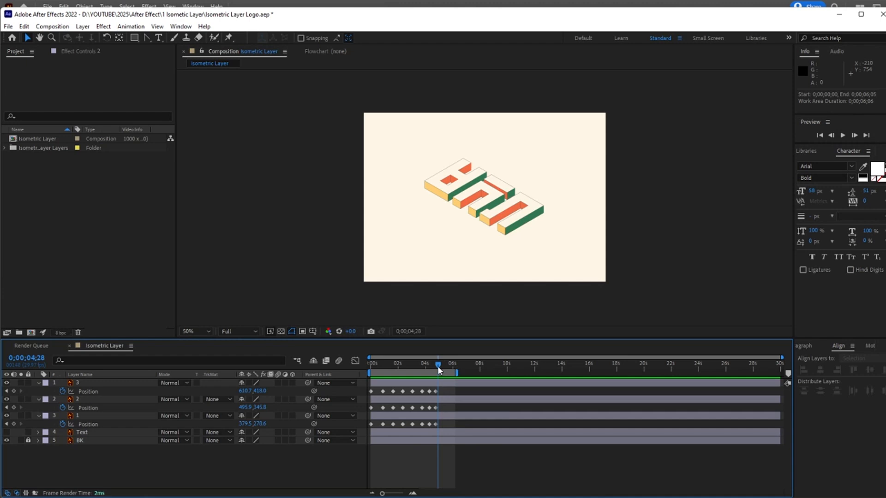
# Duplicate the 0;00;04;22 position keyframe of layers 3, 2 and 1 at 0;00;05;06.
pyautogui.click(436, 391)
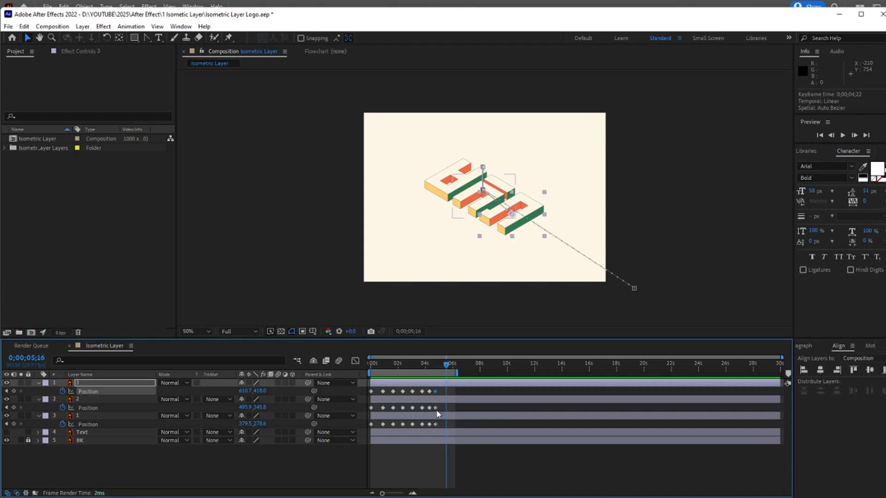
pyautogui.hotkey('ctrl', 'v')
pyautogui.moveTo(445, 365); pyautogui.dragTo(442, 391)
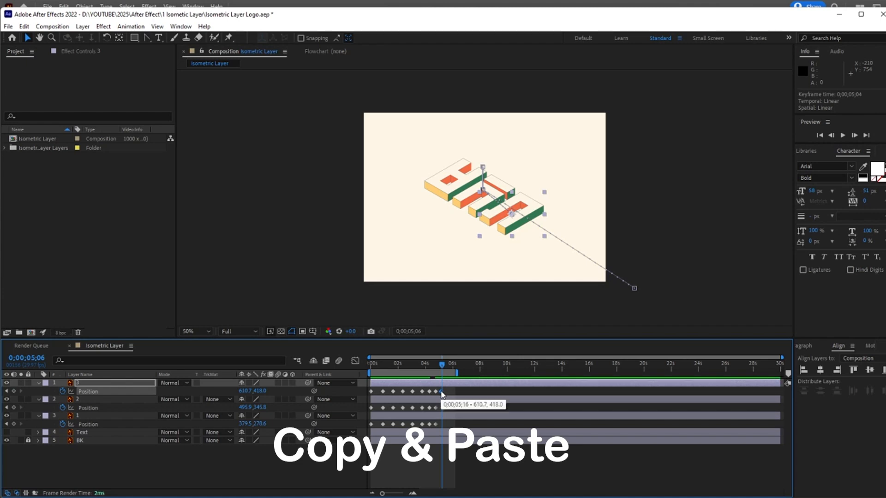
pyautogui.click(436, 408)
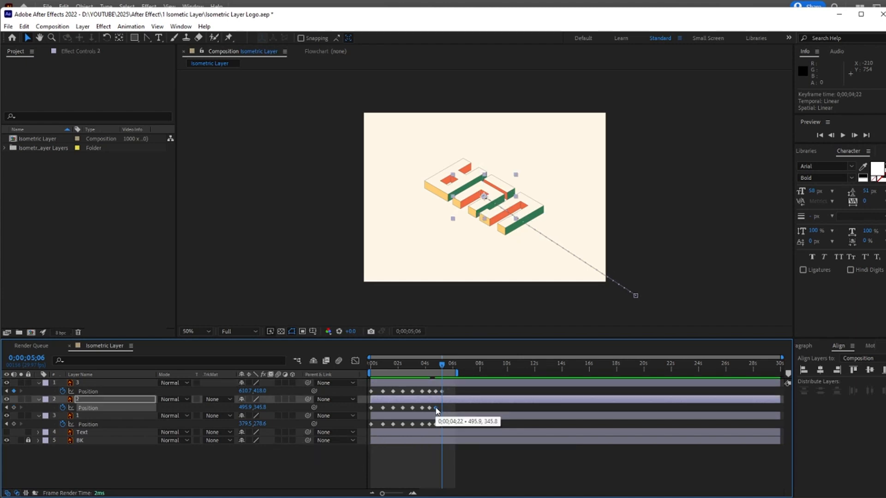
pyautogui.click(436, 425)
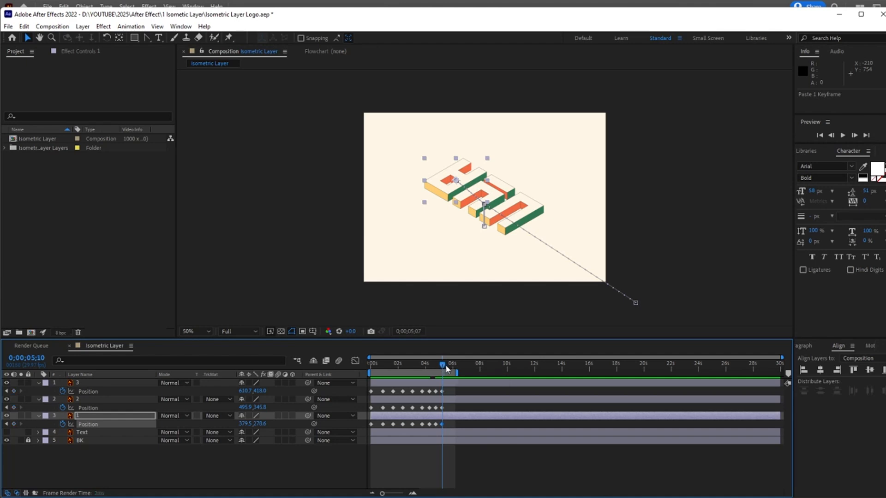
# At 0;00;05;23, move layers 3, 2 and 1 together diagonally off the canvas's upper-left corner, with layer 3 at about -41.3, -54.0.
pyautogui.moveTo(445, 365); pyautogui.dragTo(448, 368)
pyautogui.click(455, 383)
pyautogui.keyDown('shift'); pyautogui.click(459, 398); pyautogui.keyUp('shift')
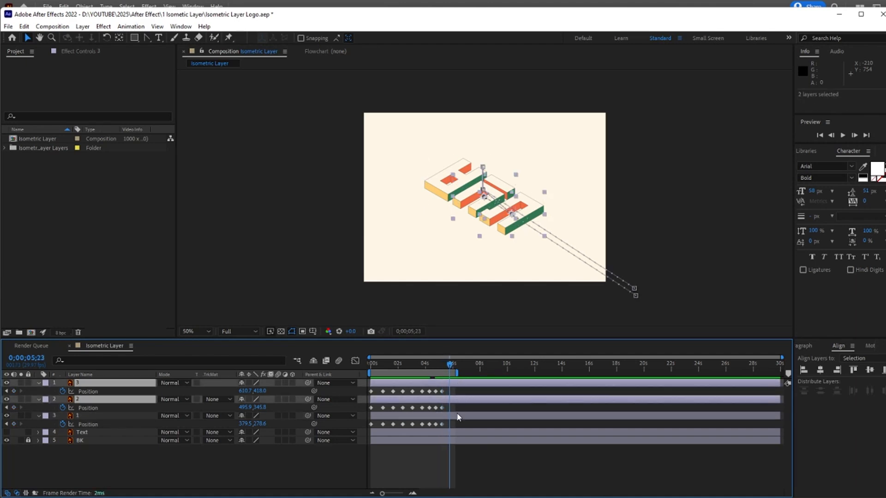
pyautogui.keyDown('shift'); pyautogui.click(457, 416); pyautogui.keyUp('shift')
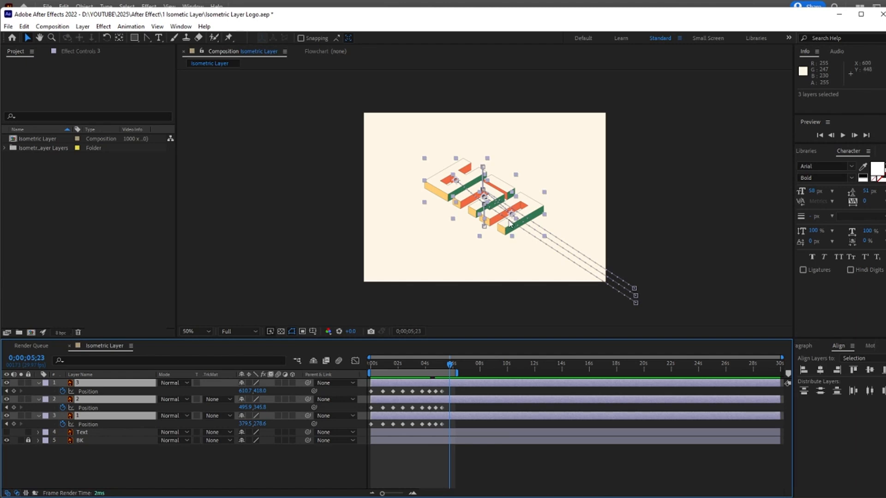
pyautogui.moveTo(510, 223); pyautogui.dragTo(349, 113)
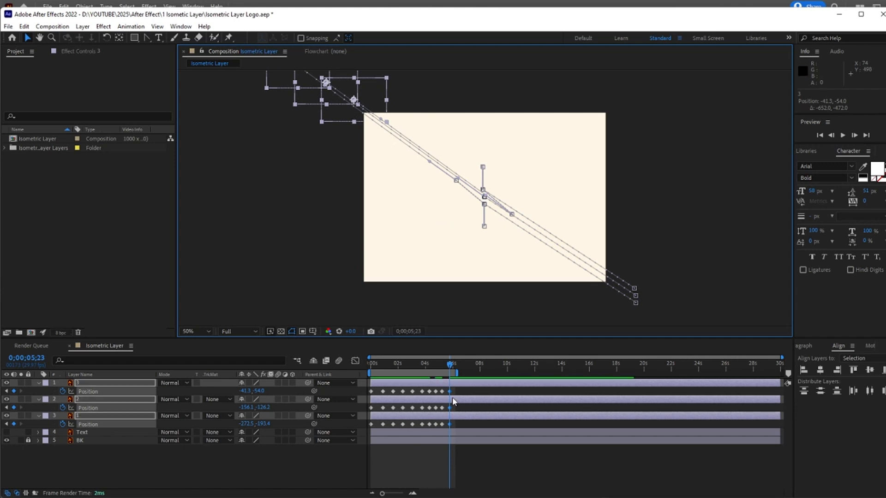
# Preview the animation from the start through the letters' exit off the canvas.
pyautogui.moveTo(450, 364); pyautogui.dragTo(360, 353)
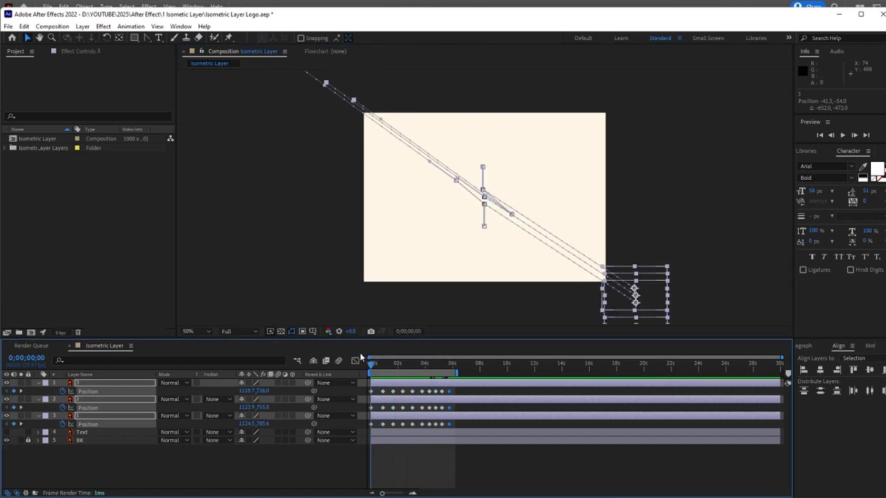
pyautogui.click(374, 297)
pyautogui.press('space')
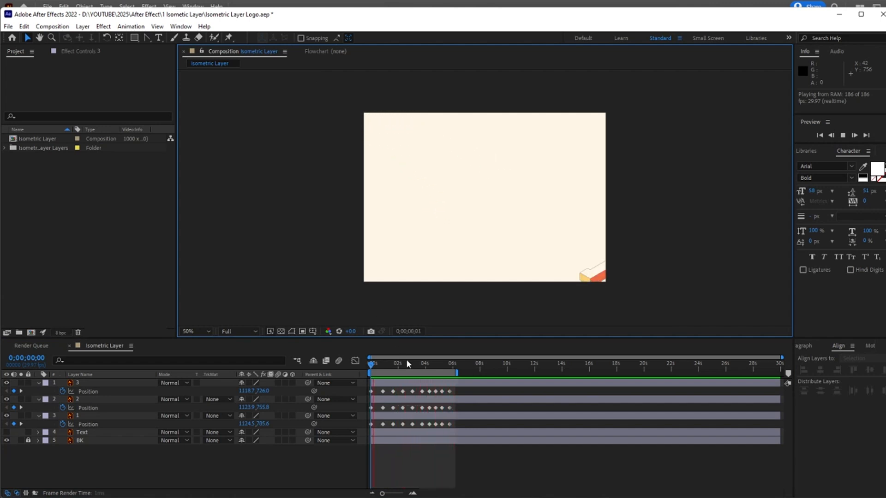
pyautogui.press('space')
# Apply Easy Ease to all position keyframes of layers 3, 2 and 1 and play the eased animation.
pyautogui.moveTo(459, 389); pyautogui.dragTo(371, 425)
pyautogui.moveTo(470, 386); pyautogui.dragTo(388, 425)
pyautogui.hotkey('ctrl', 'z')
pyautogui.moveTo(470, 388); pyautogui.dragTo(369, 426)
pyautogui.rightClick(371, 424)
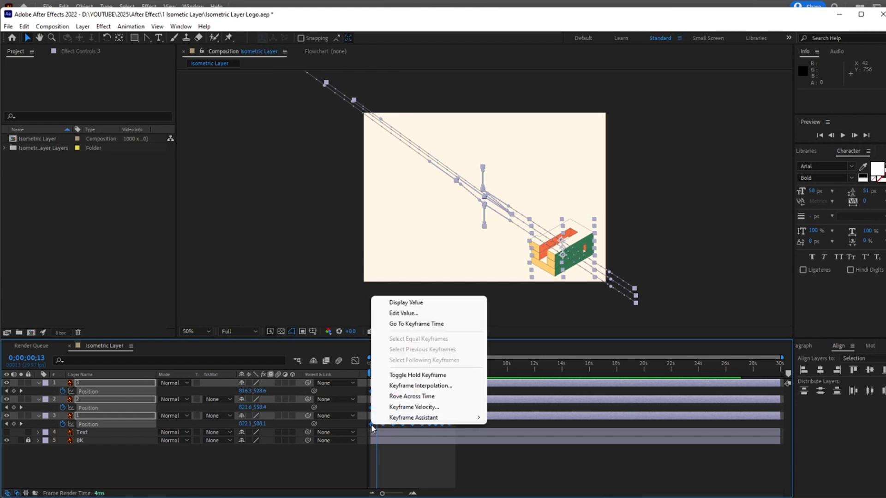
pyautogui.moveTo(424, 417)
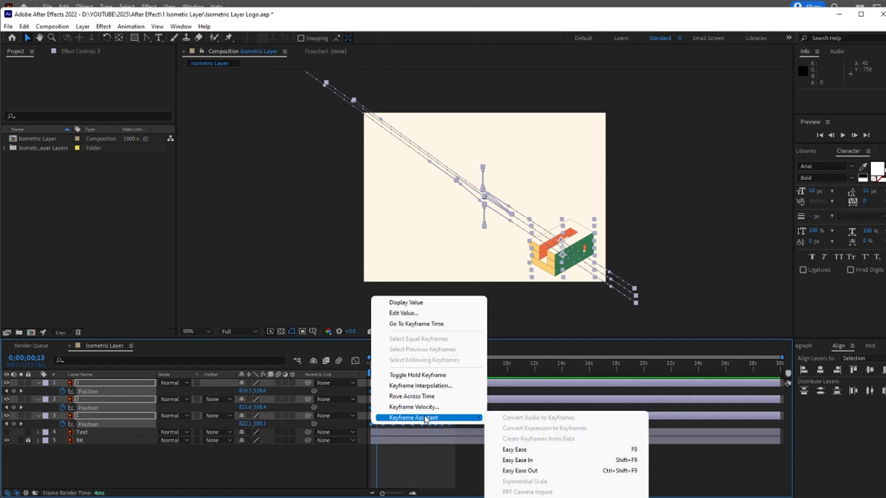
pyautogui.click(529, 445)
pyautogui.press('space')
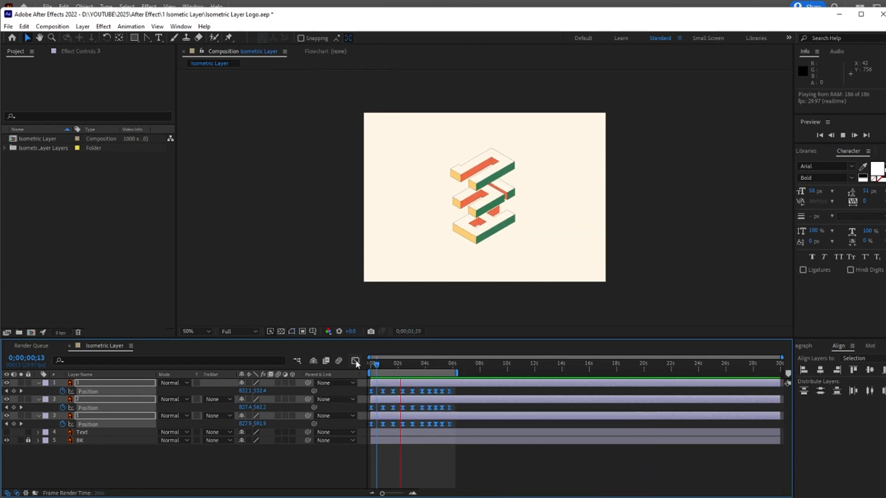